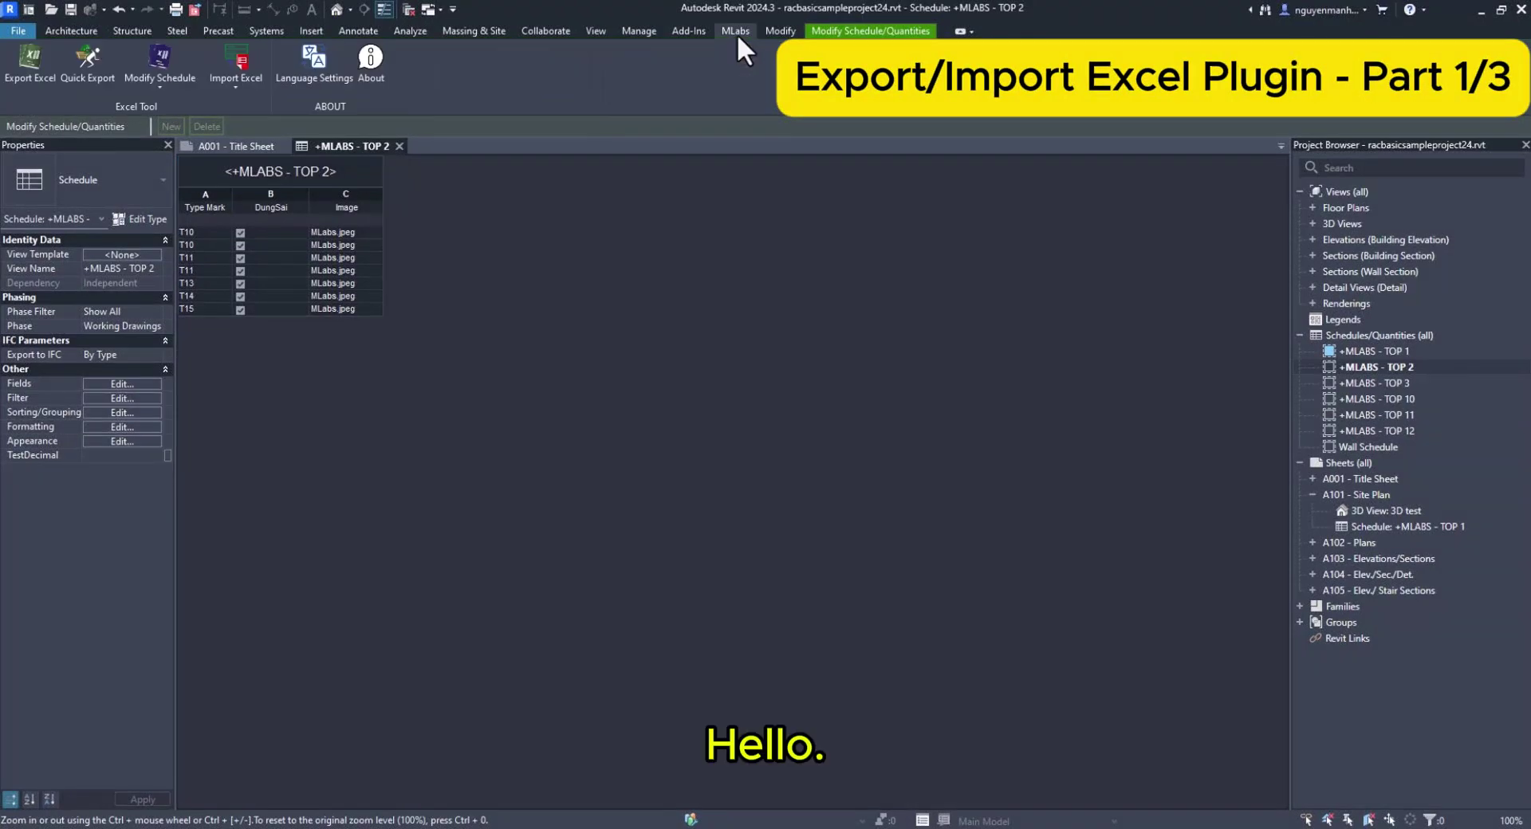
# Choose only the TOP 2, TOP 3, TOP 10 and TOP 11 schedules for MLabs Excel export
pyautogui.click(16, 82)
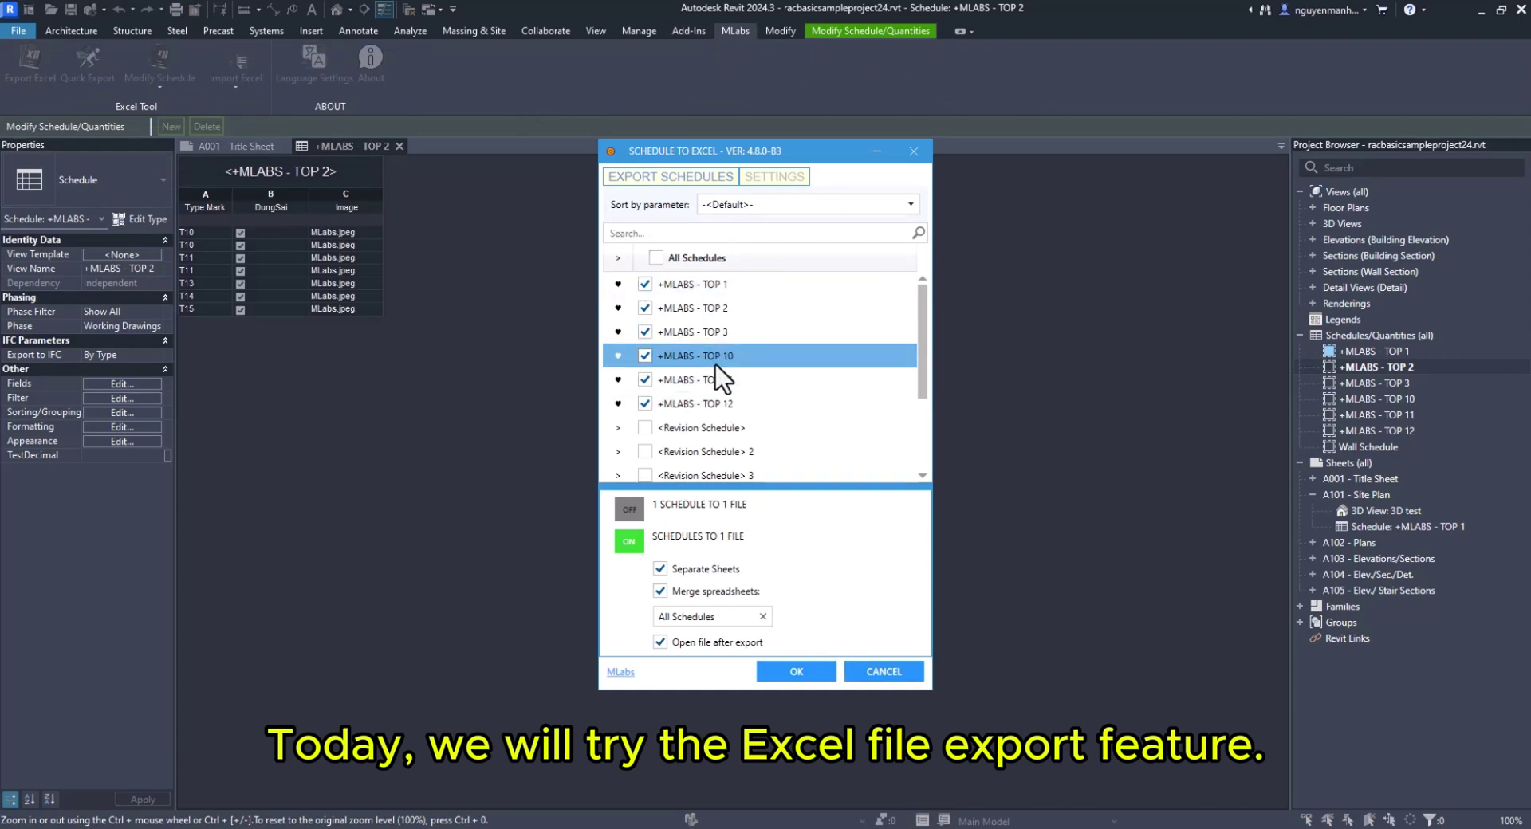
pyautogui.click(677, 265)
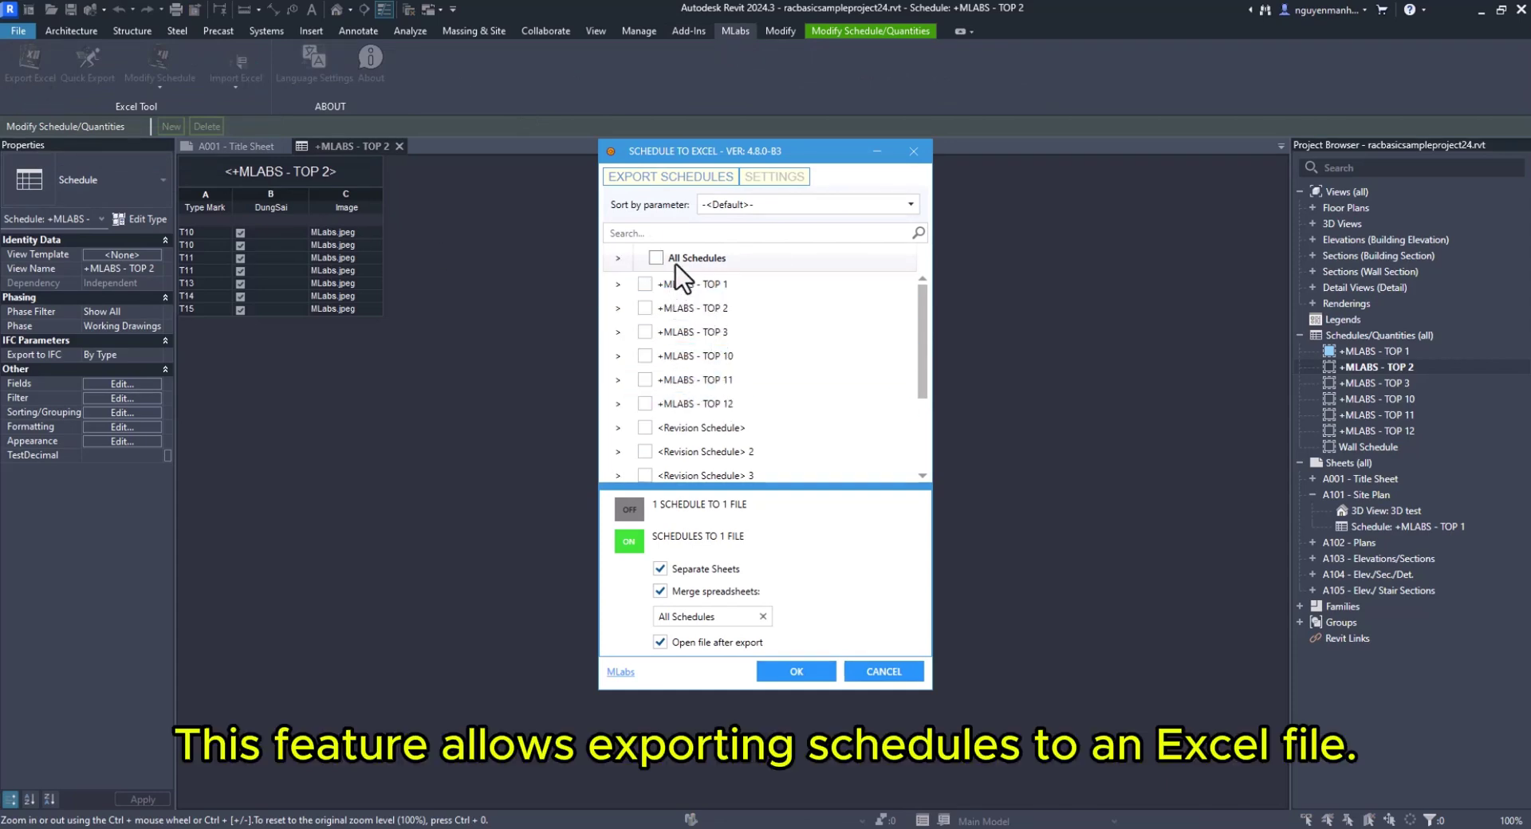
pyautogui.click(690, 286)
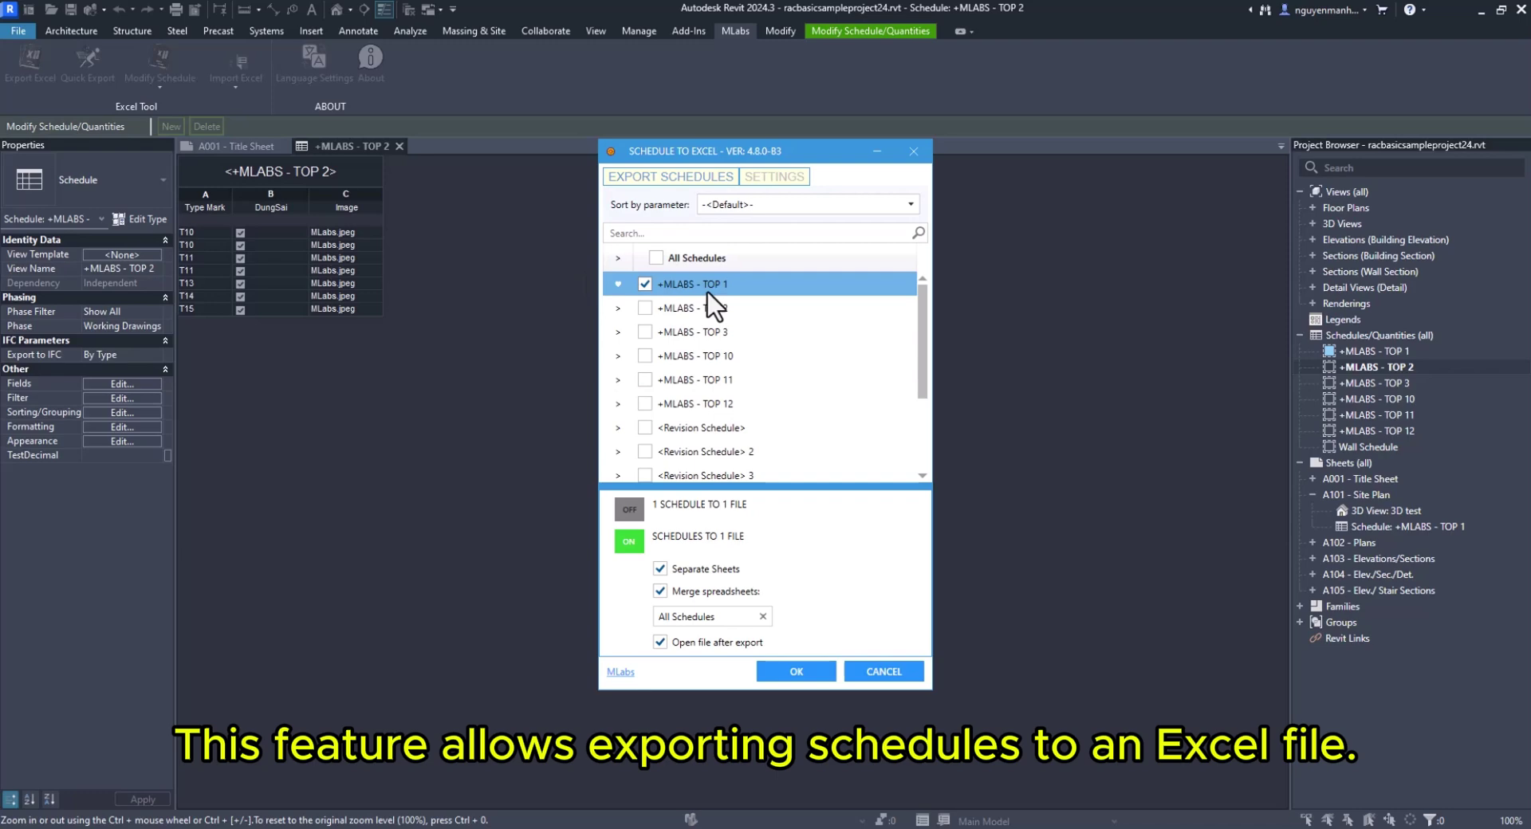
pyautogui.click(721, 287)
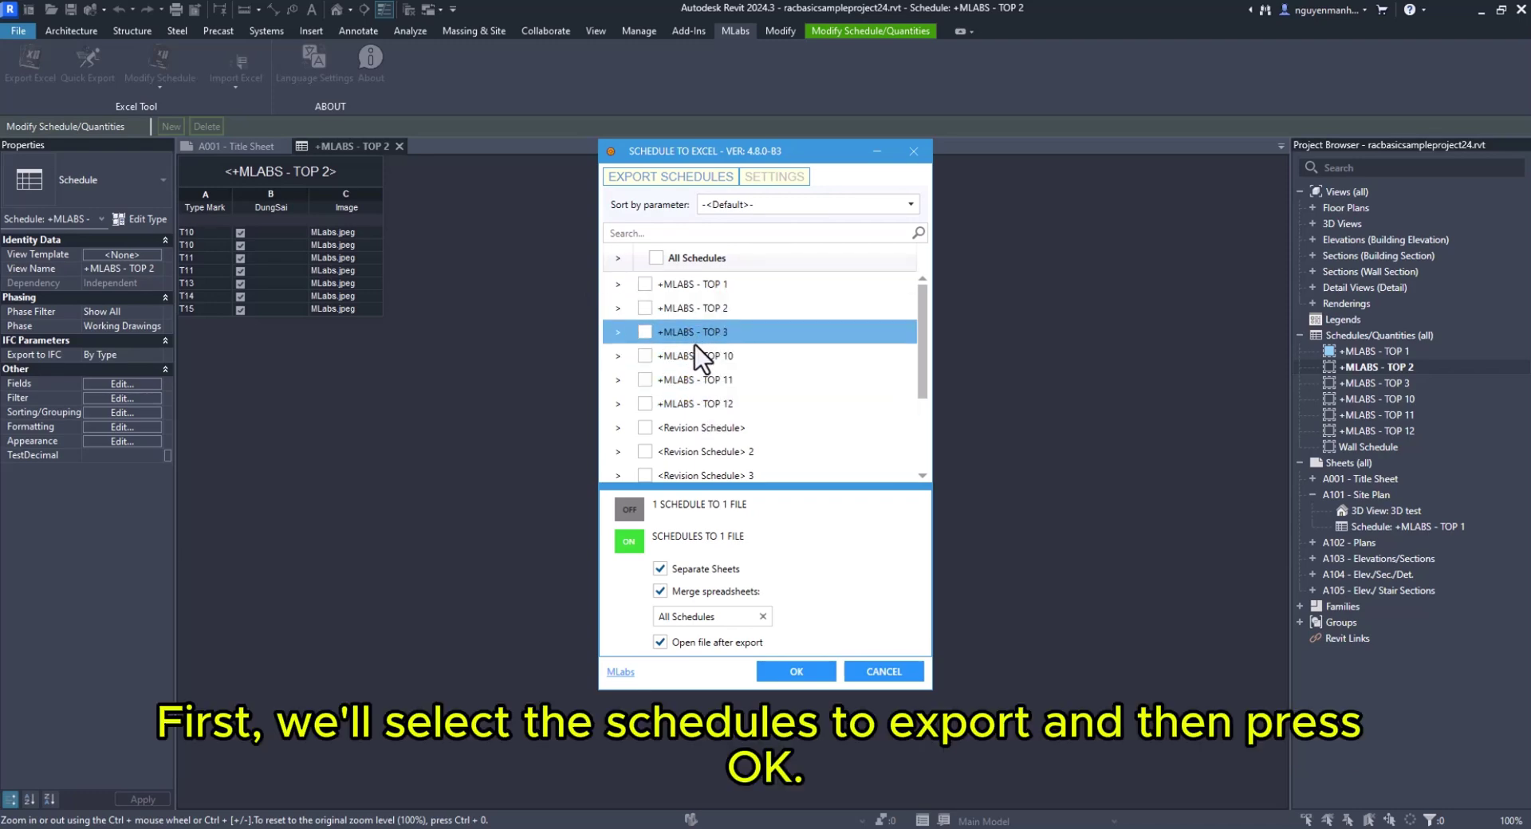
pyautogui.click(706, 308)
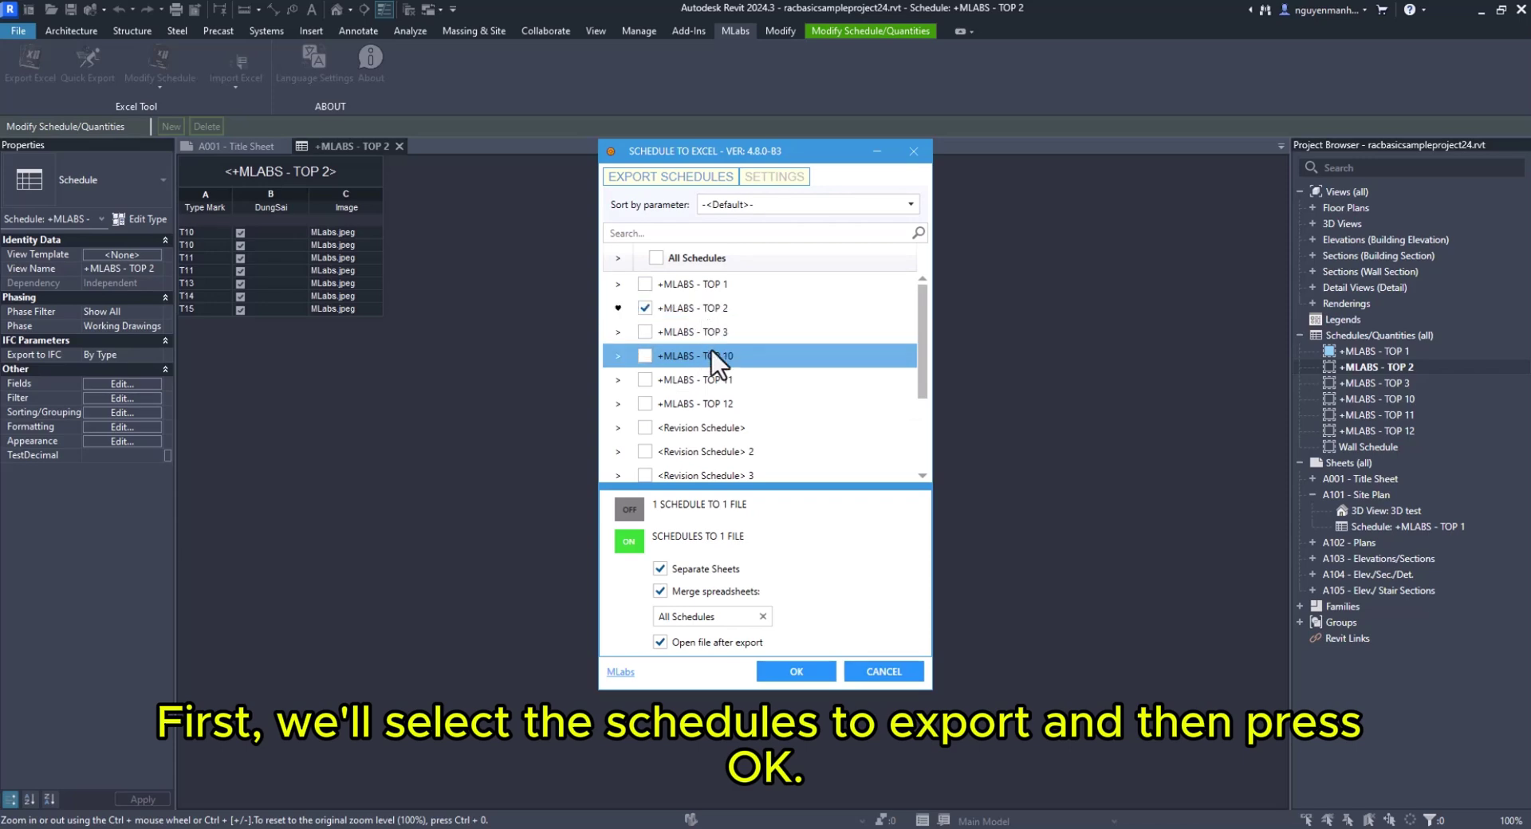
pyautogui.keyDown('shift'); pyautogui.click(718, 380); pyautogui.keyUp('shift')
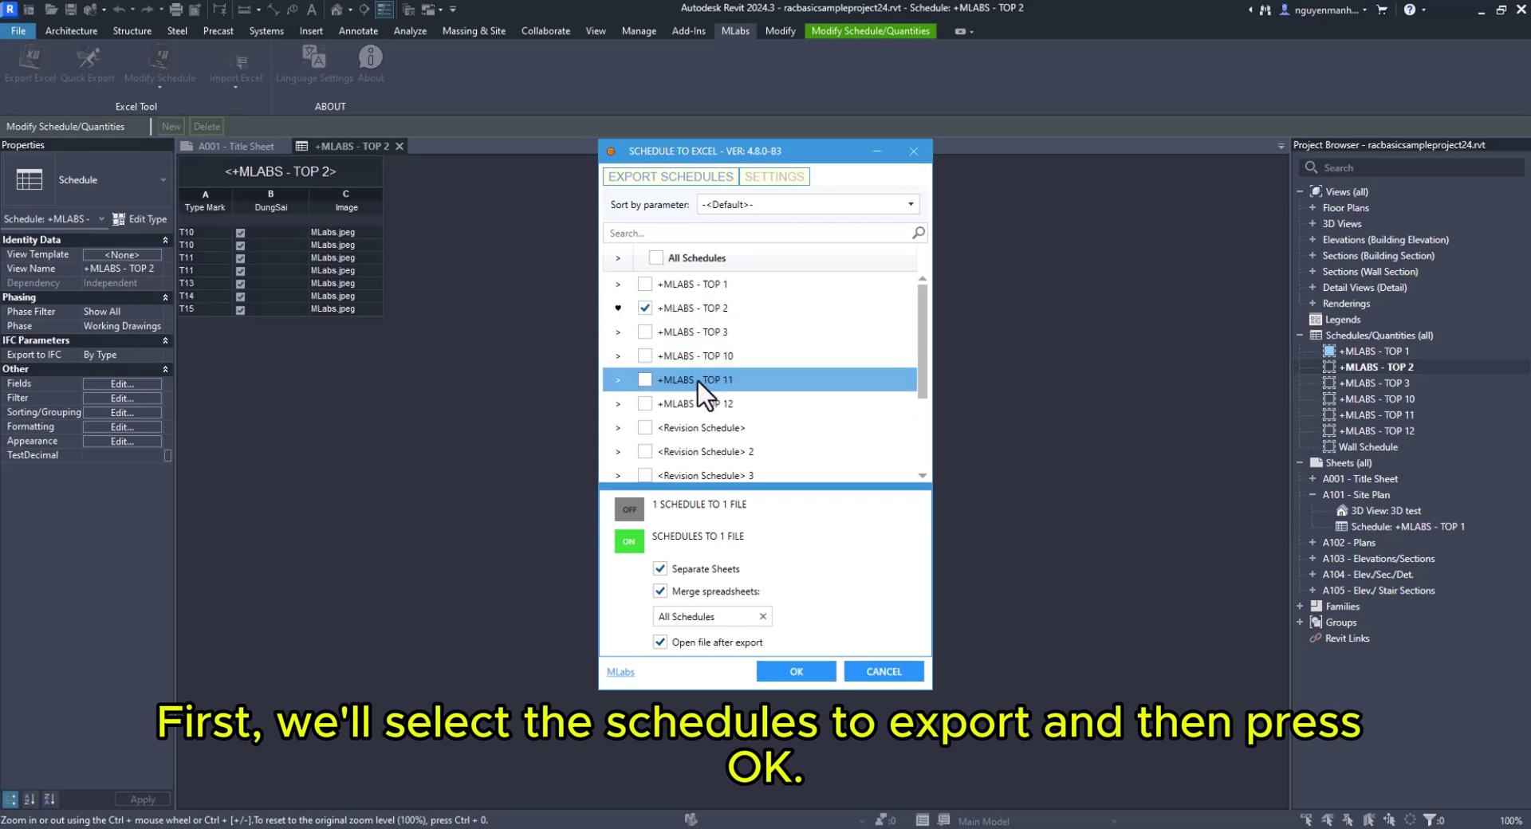
pyautogui.click(762, 670)
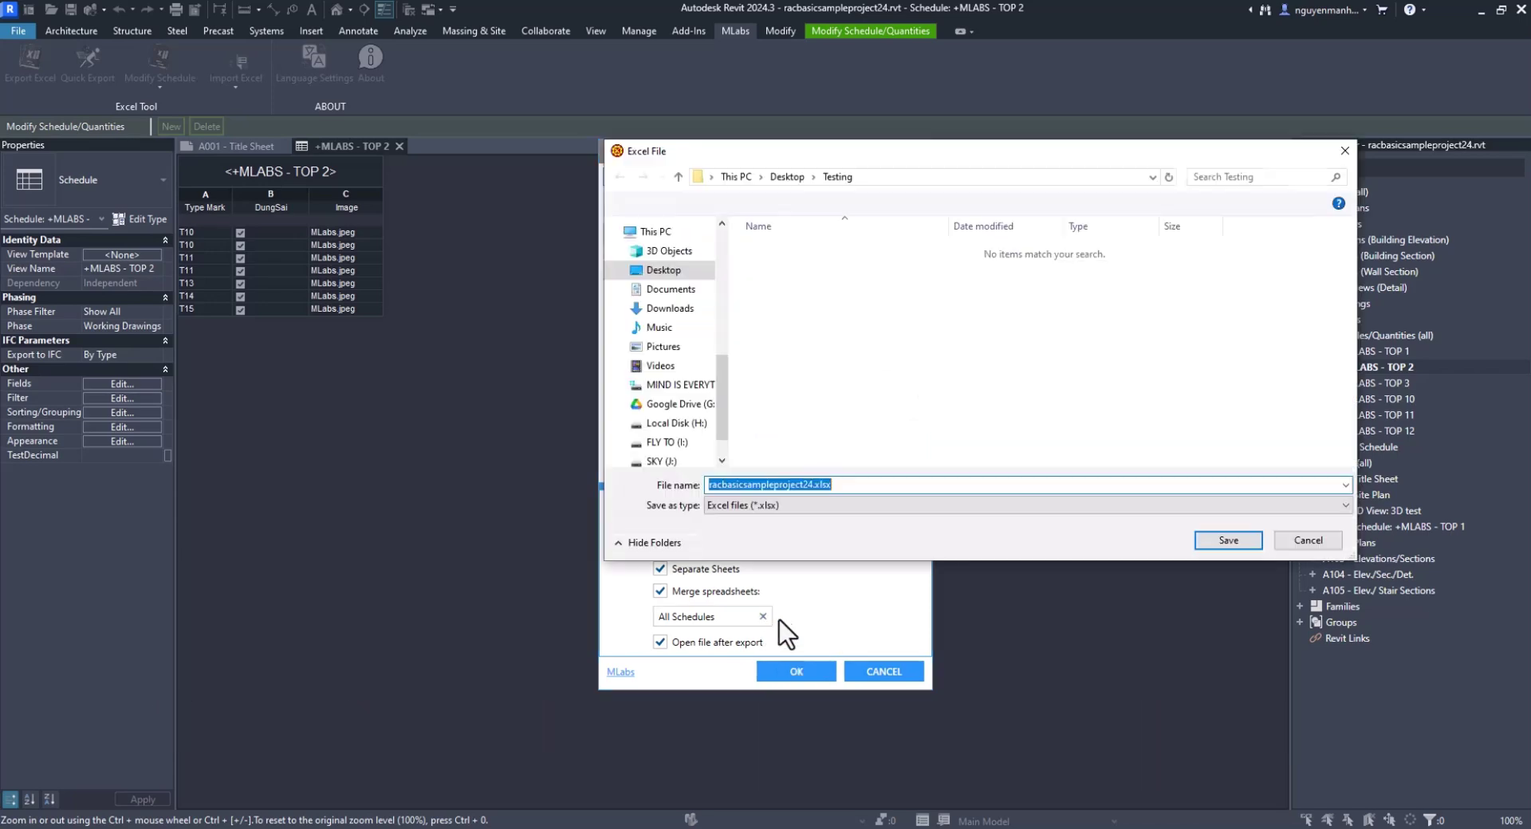
# Save the export as racbasicsampleproject24.xlsx and review the All Schedules sheet and its images
pyautogui.click(1227, 540)
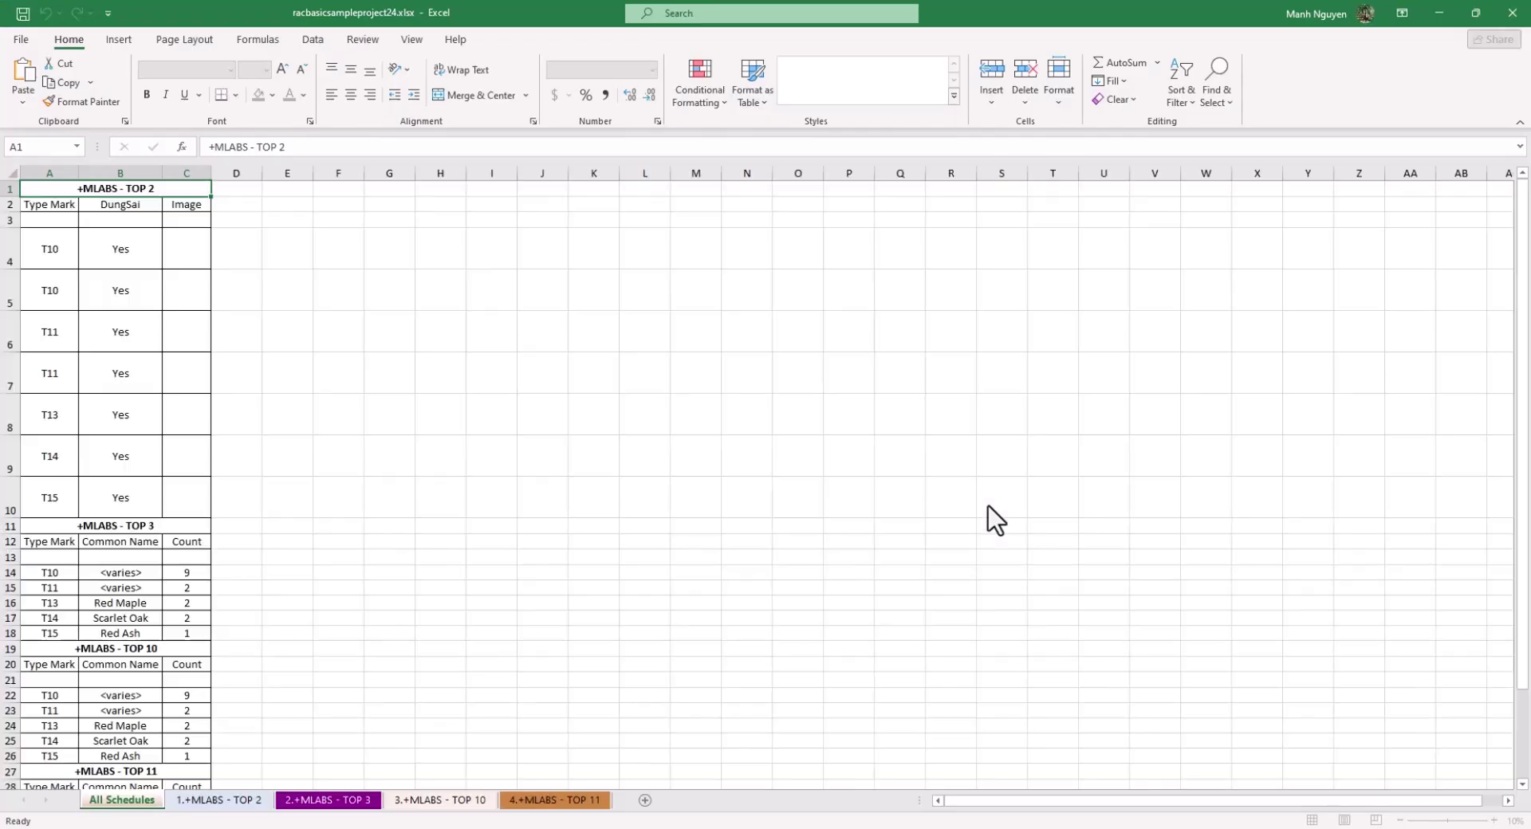
pyautogui.click(308, 440)
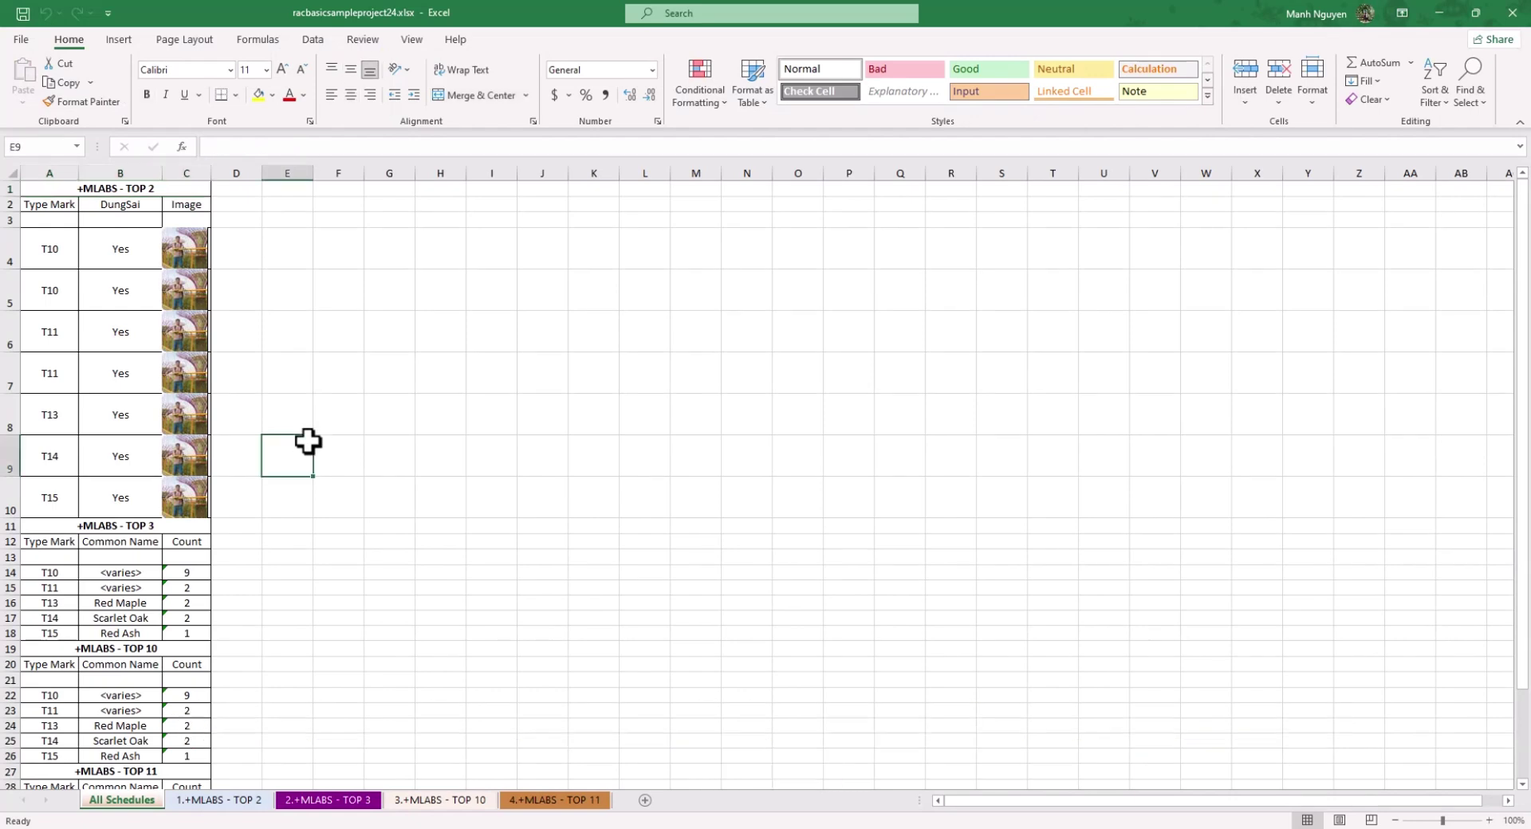
pyautogui.scroll(-1, 308, 441)
pyautogui.scroll(-5, 308, 441)
pyautogui.scroll(6, 307, 441)
pyautogui.scroll(-1, 308, 441)
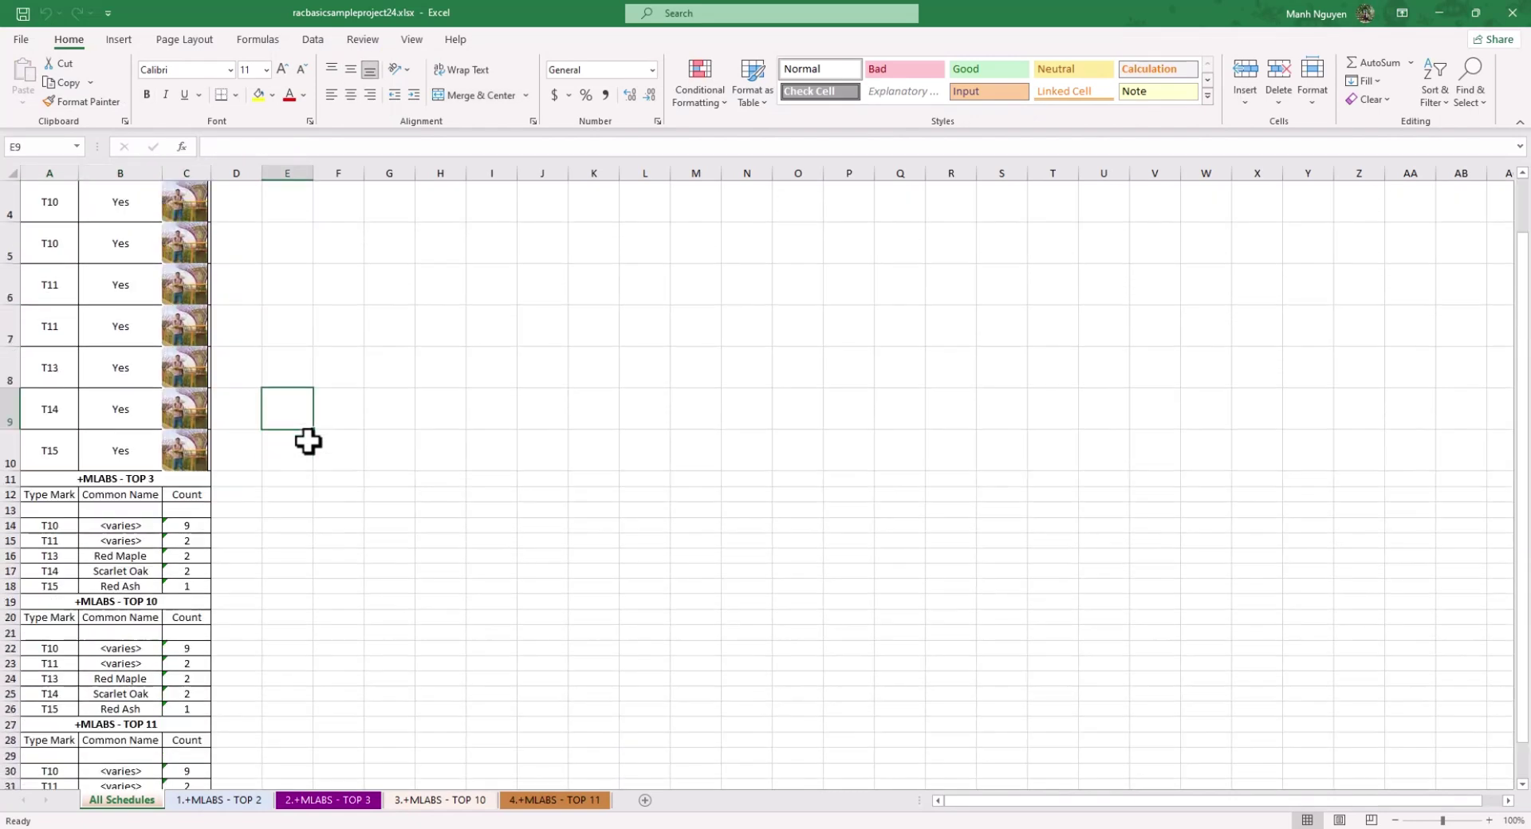
pyautogui.scroll(-2, 299, 447)
pyautogui.scroll(3, 290, 452)
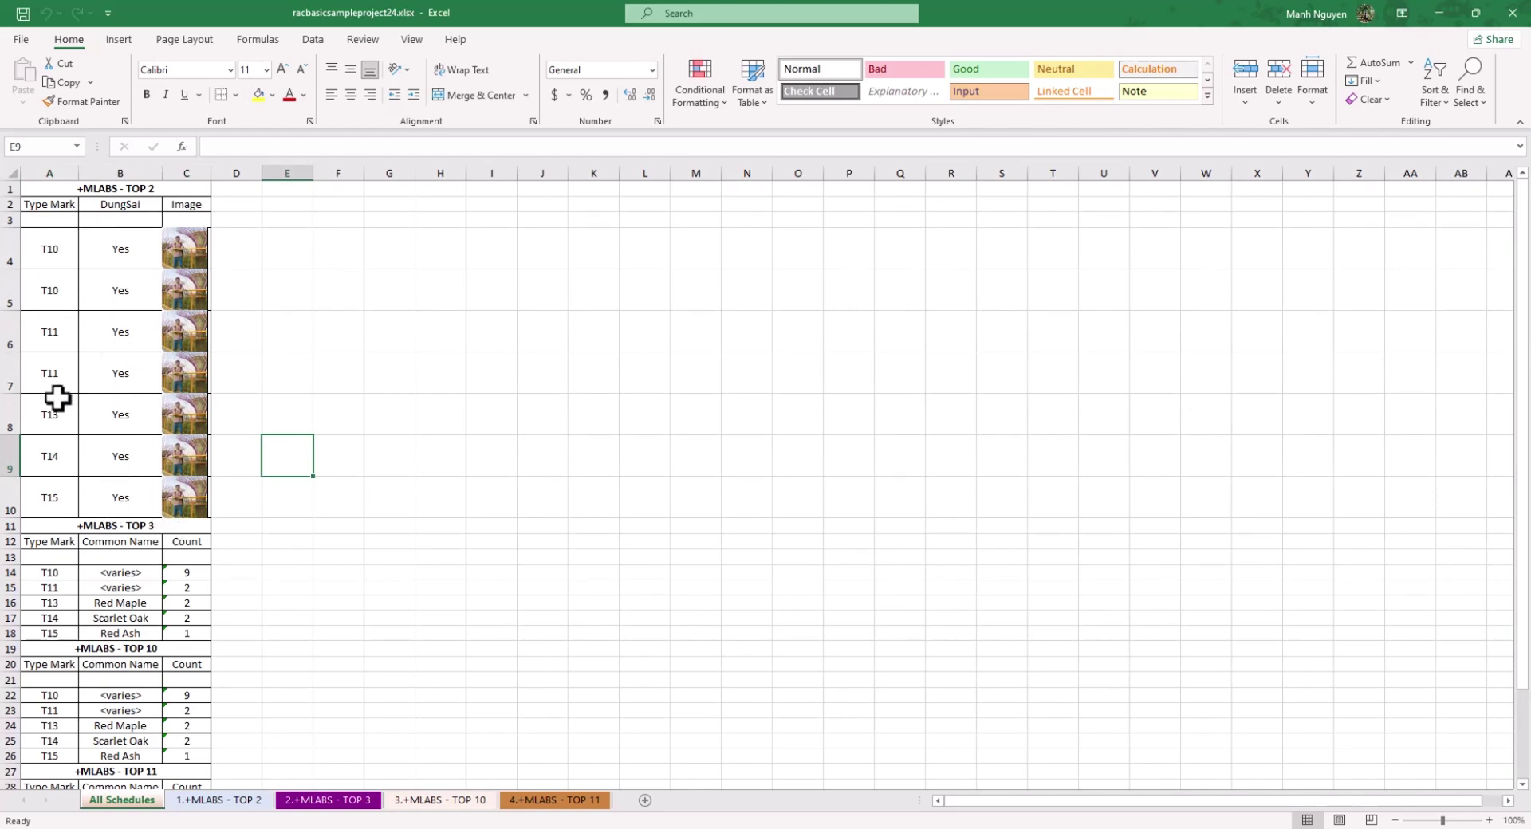
pyautogui.scroll(-3, 132, 459)
pyautogui.scroll(3, 131, 459)
pyautogui.click(185, 343)
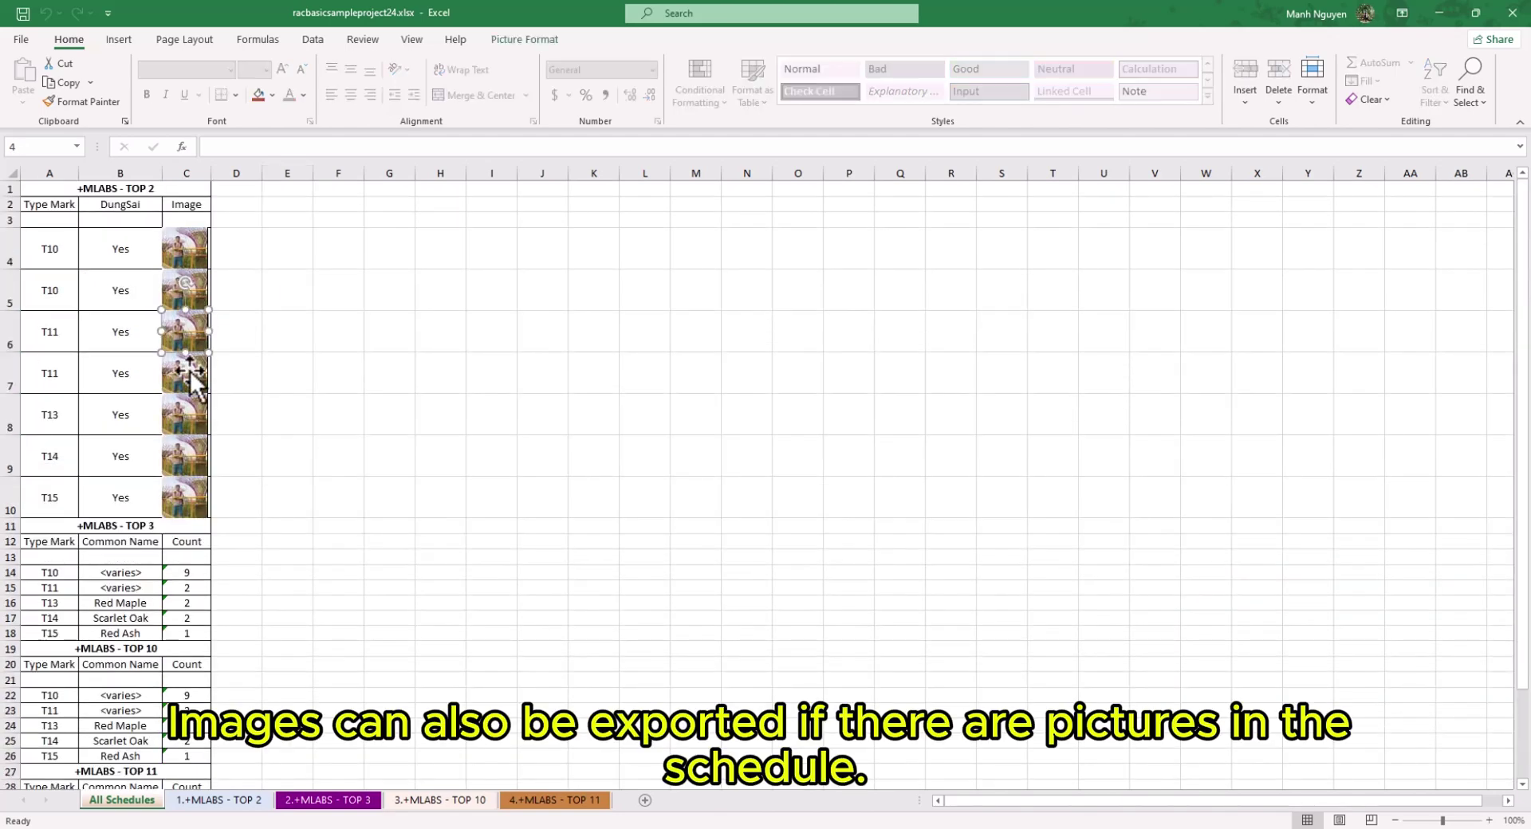
pyautogui.click(289, 447)
pyautogui.scroll(-2, 263, 462)
# Check the TOP 2, TOP 3, TOP 10 and TOP 11 sheets, then return to All Schedules
pyautogui.click(212, 799)
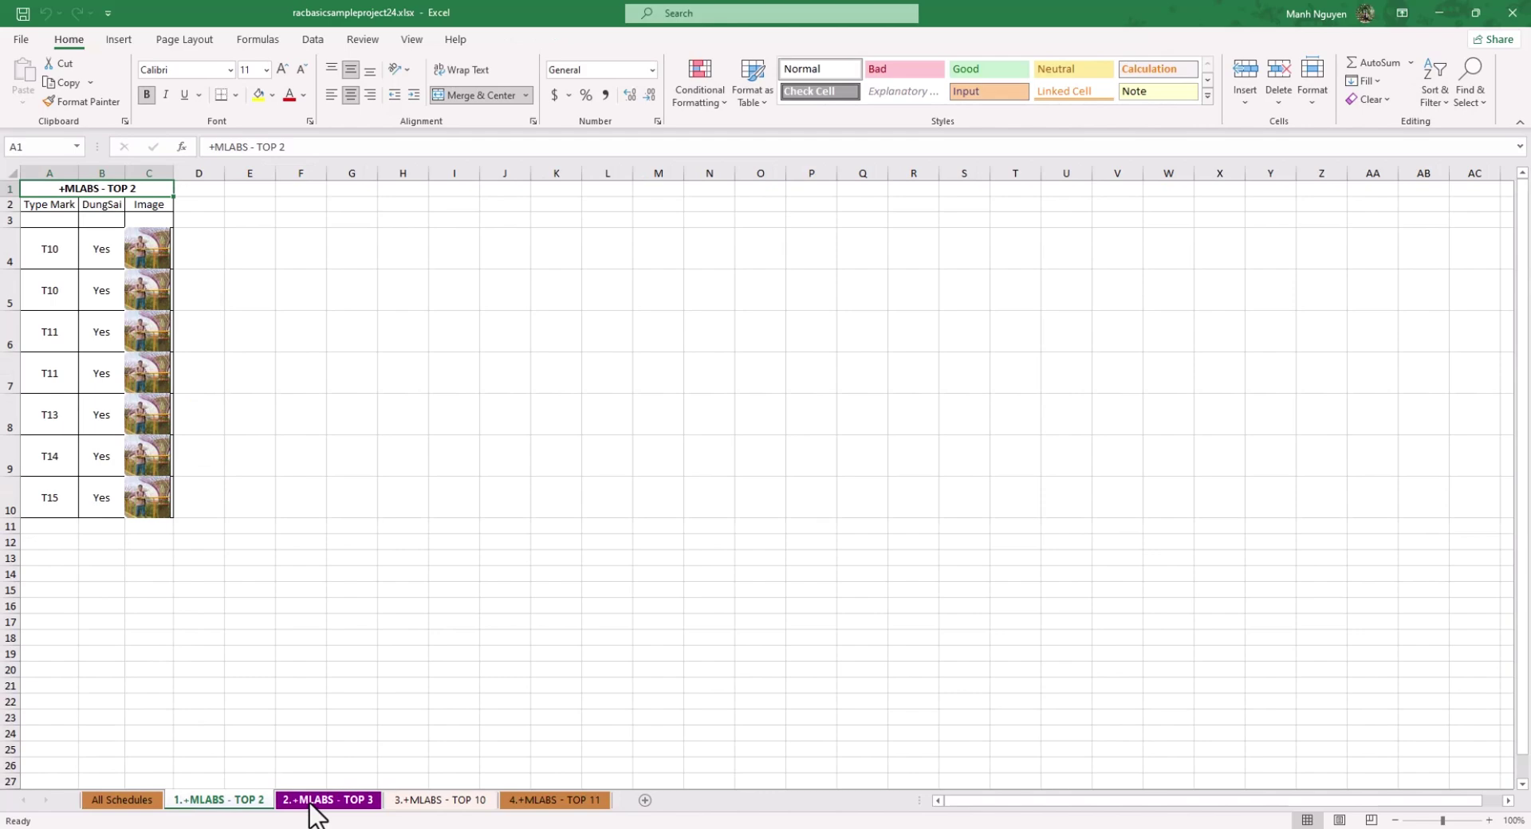
pyautogui.click(310, 801)
pyautogui.click(453, 802)
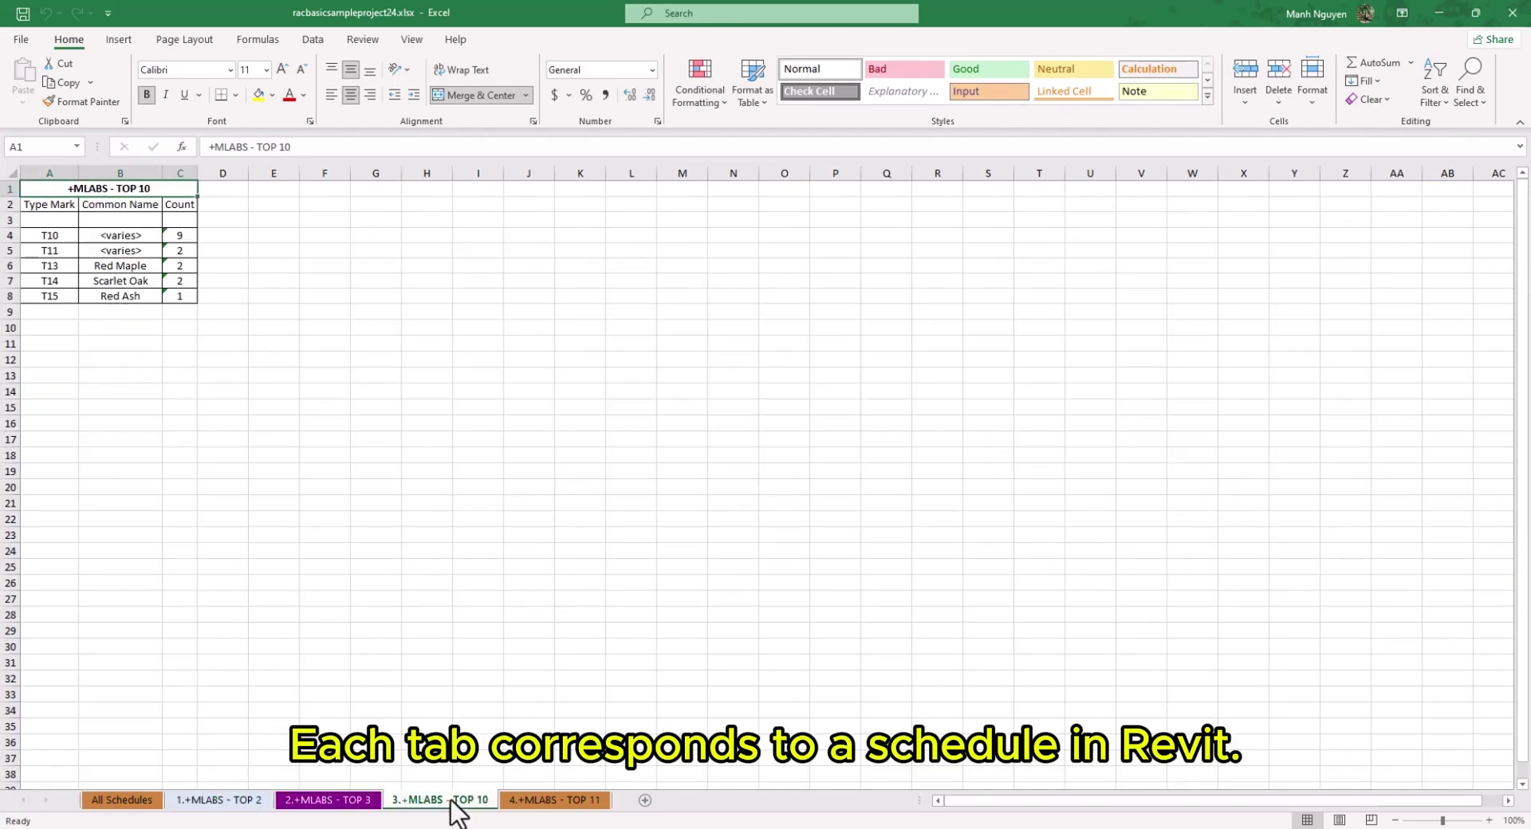
pyautogui.click(547, 804)
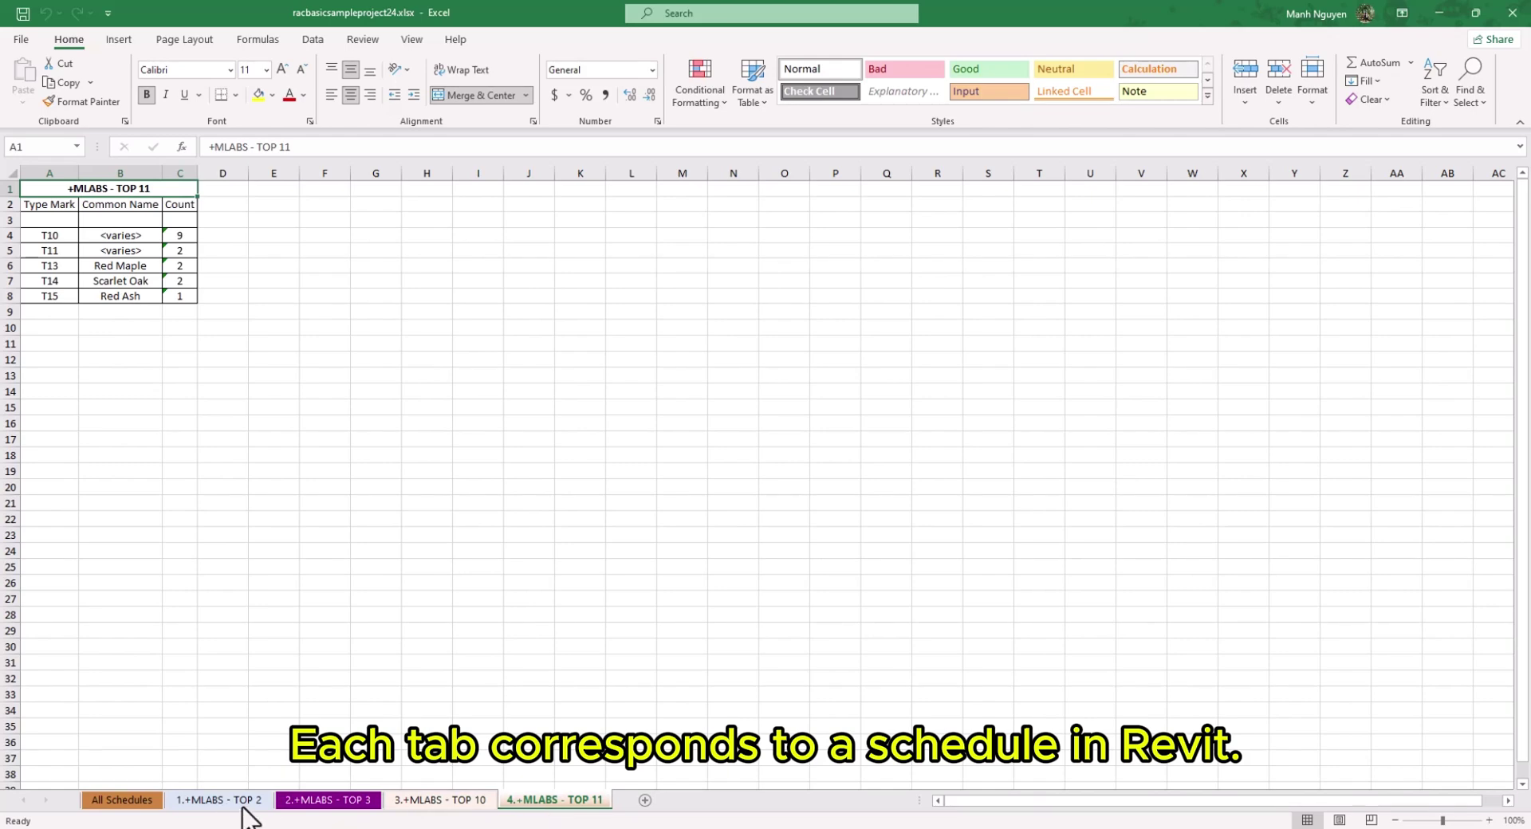
pyautogui.click(244, 802)
pyautogui.click(352, 802)
pyautogui.click(435, 802)
pyautogui.click(540, 803)
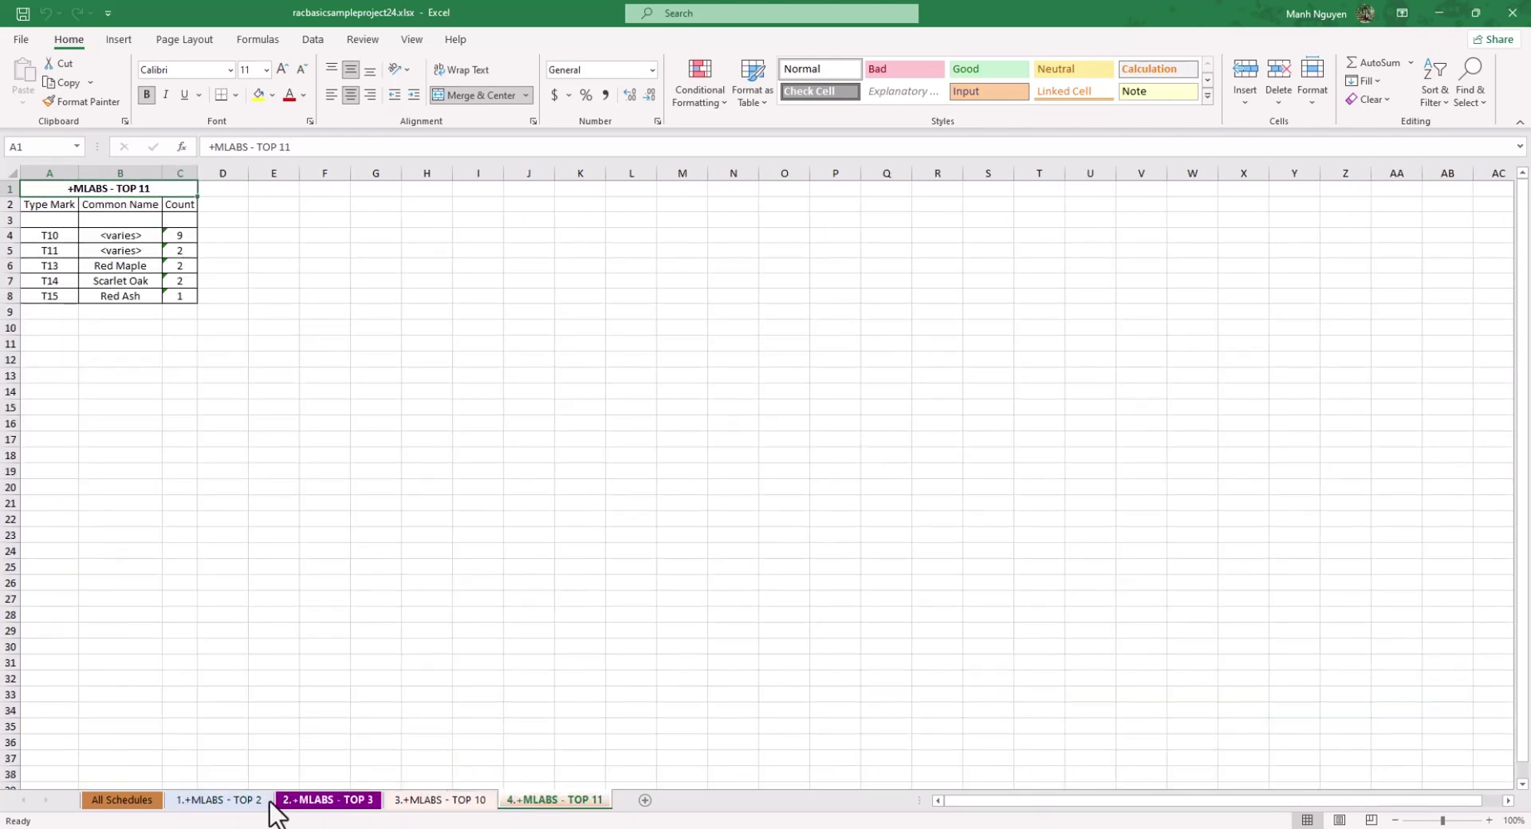
pyautogui.click(211, 802)
pyautogui.click(116, 803)
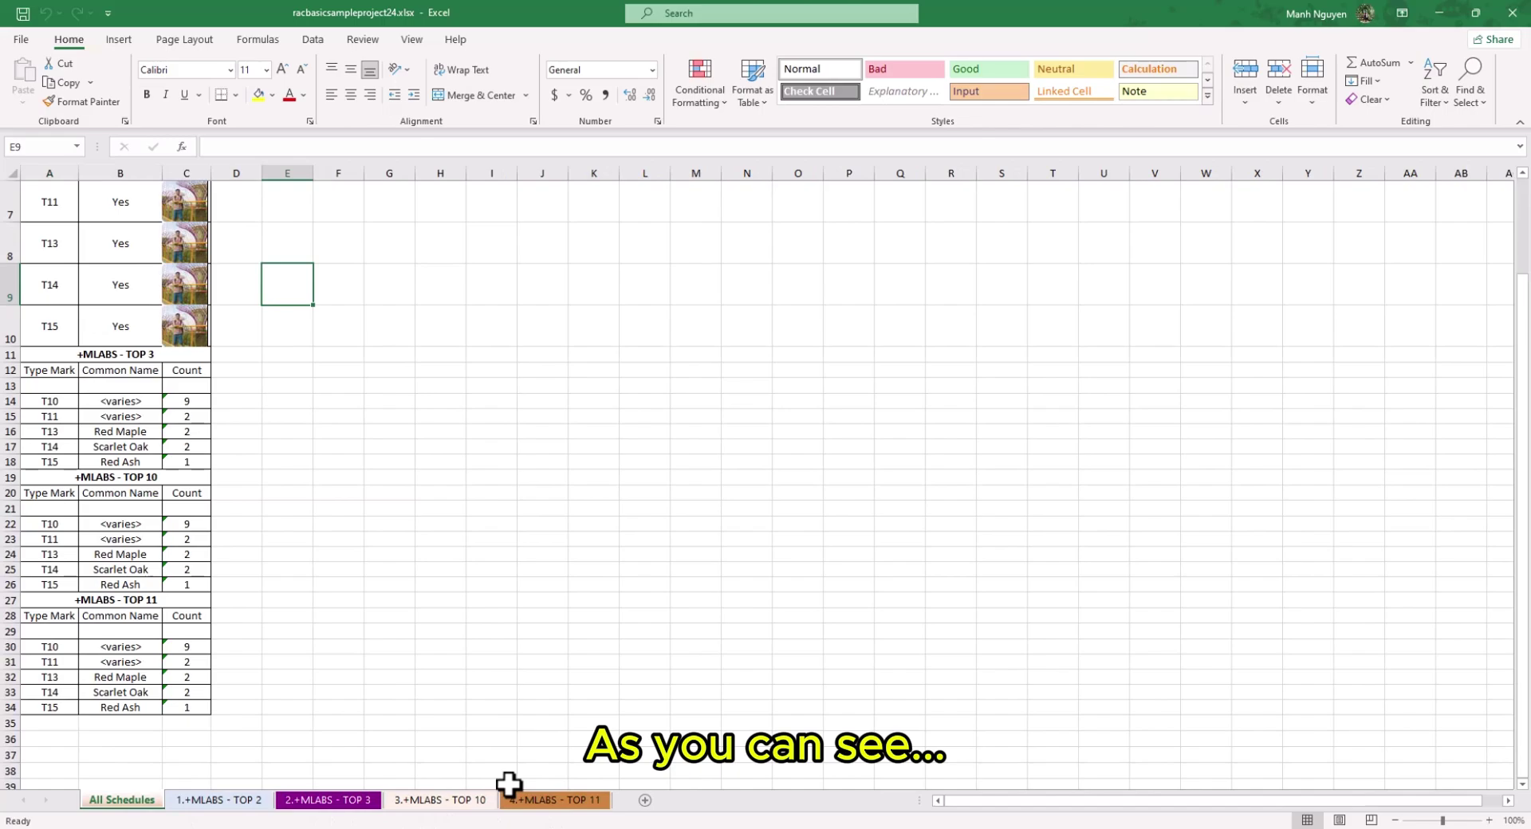
pyautogui.scroll(1, 218, 413)
pyautogui.scroll(1, 266, 390)
# Close Excel and permanently delete the exported xlsx and images folder from Testing
pyautogui.click(1512, 13)
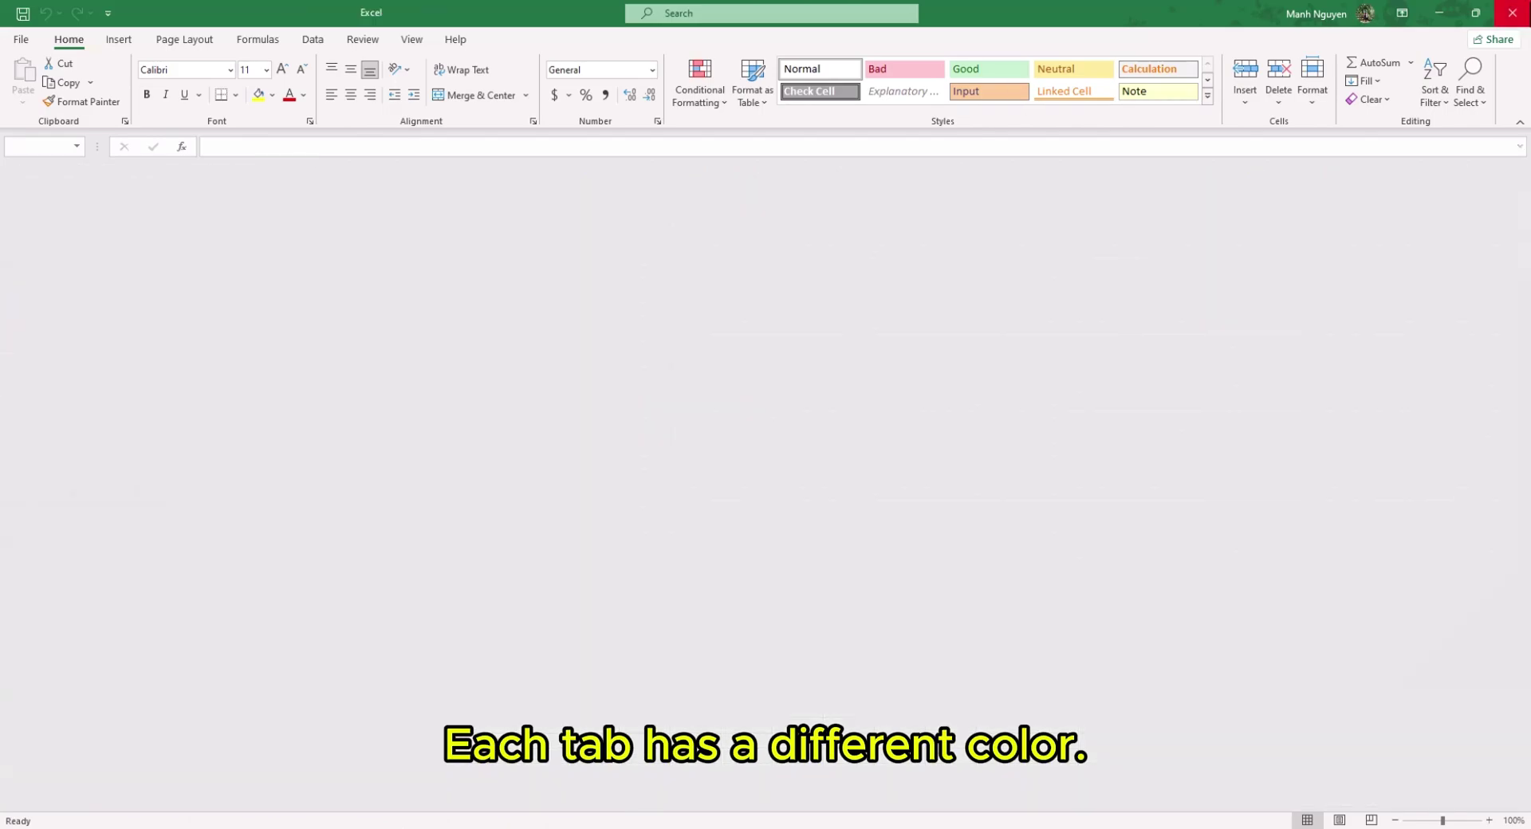
pyautogui.moveTo(531, 365); pyautogui.dragTo(343, 184)
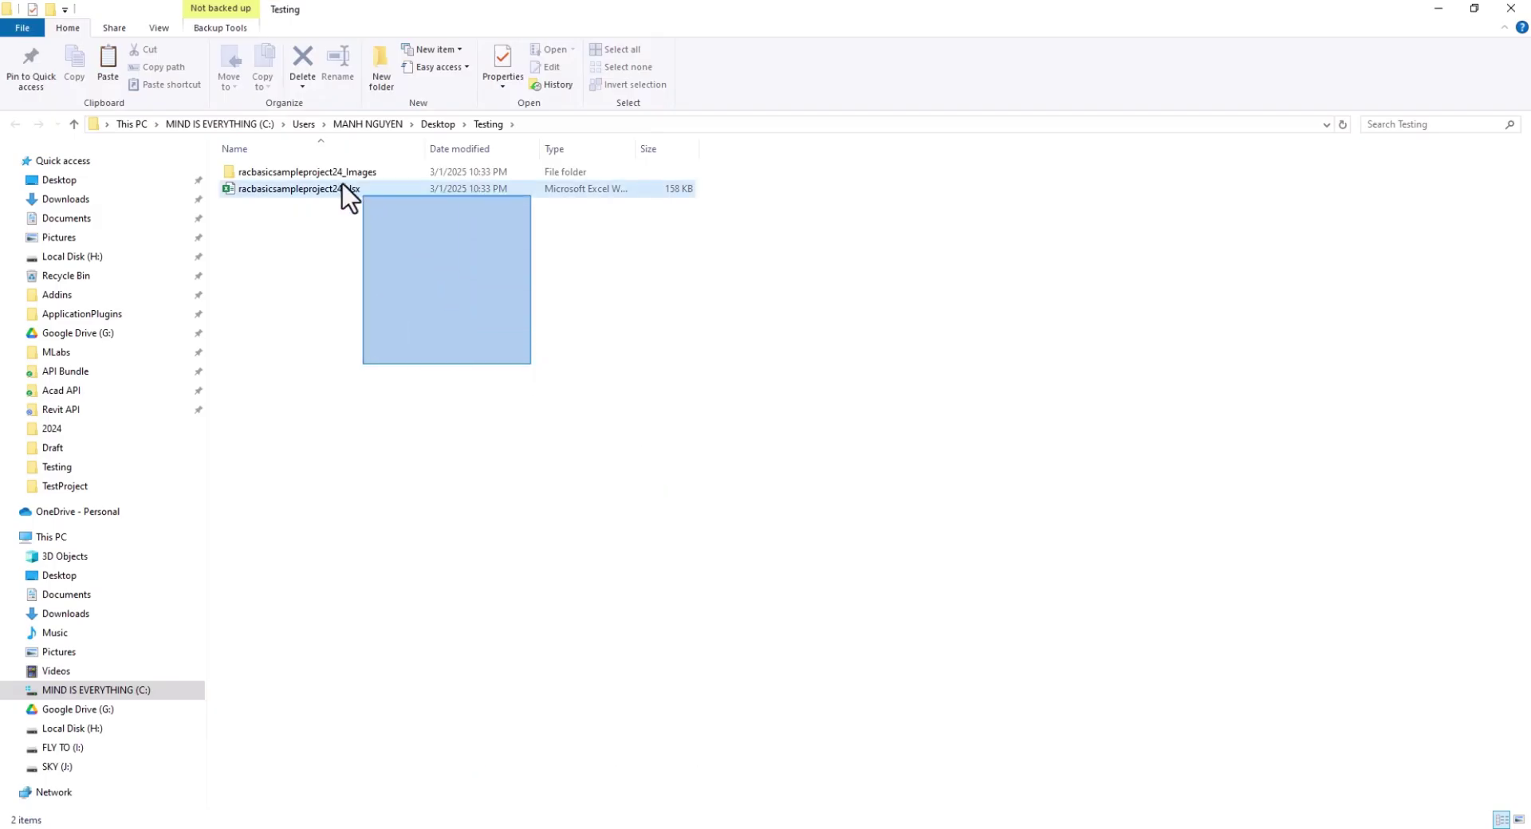
pyautogui.hotkey('shift', 'Delete')
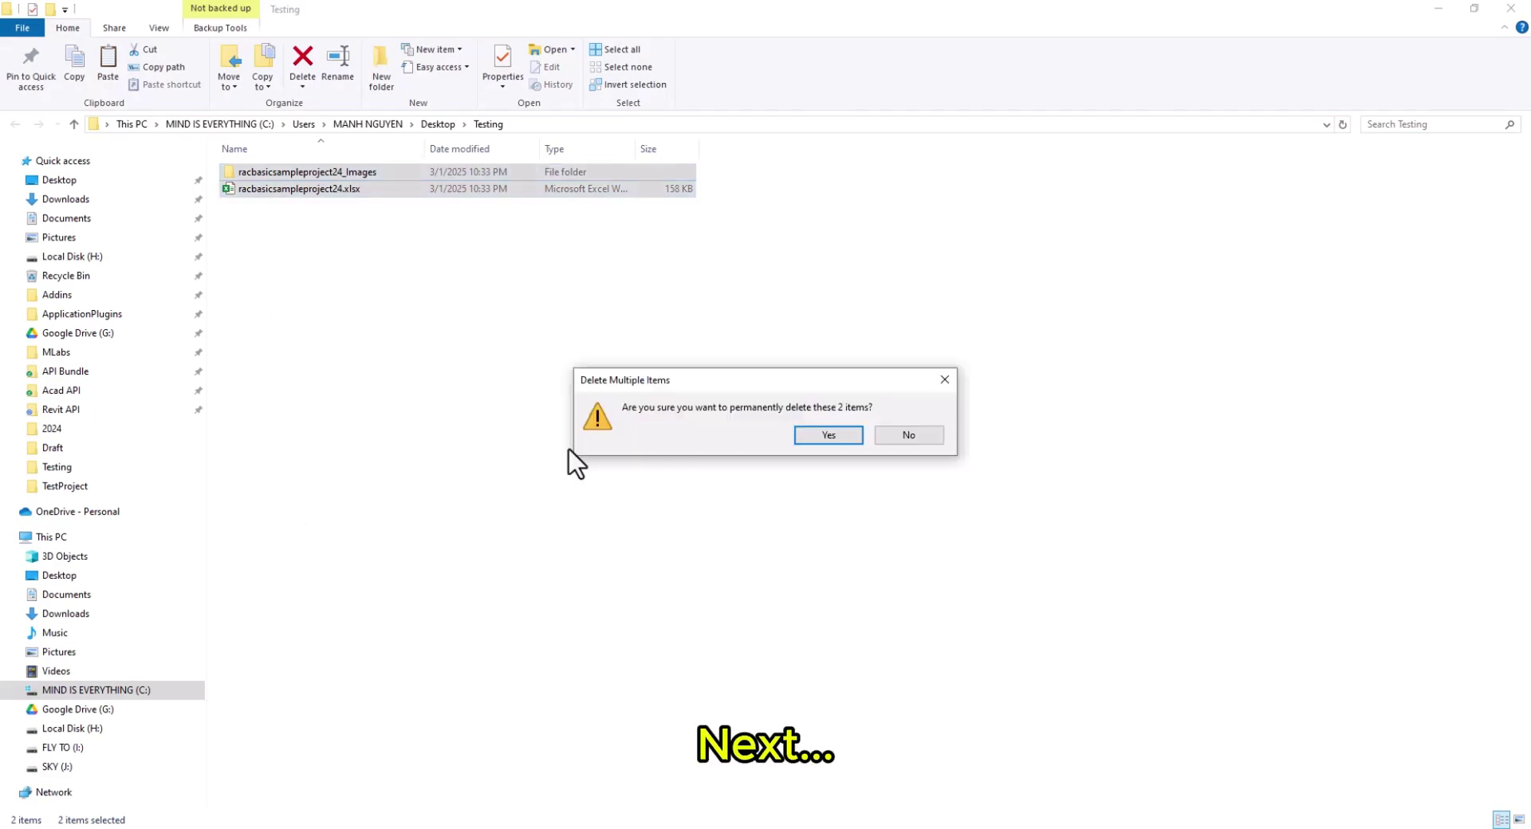
pyautogui.press('Return')
# Export TOP 2, 3, 10 and 11 to the Testing folder using '1 Schedule to 1 File'
pyautogui.click(1440, 8)
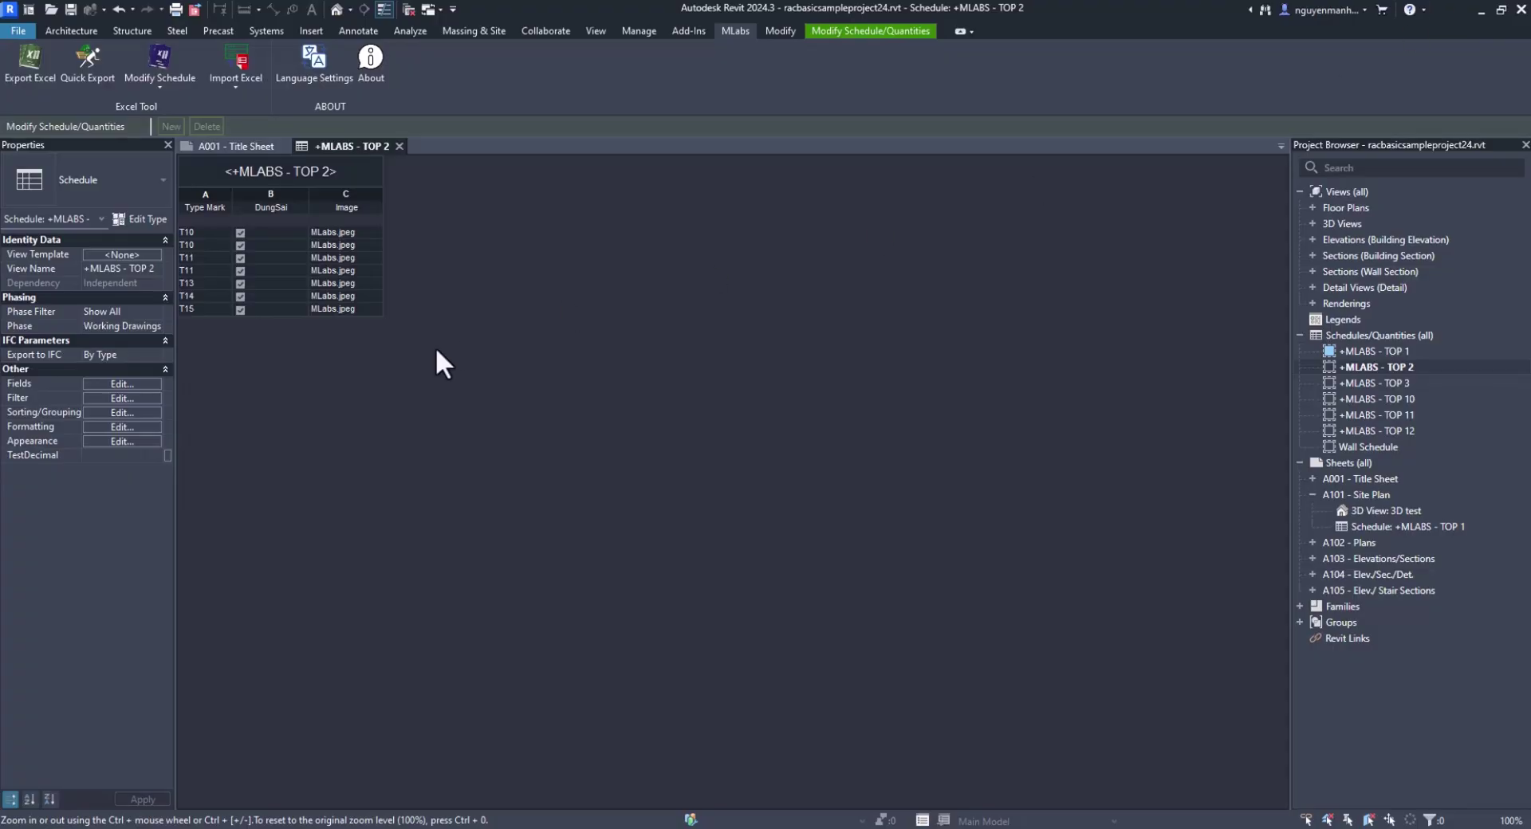
pyautogui.click(26, 69)
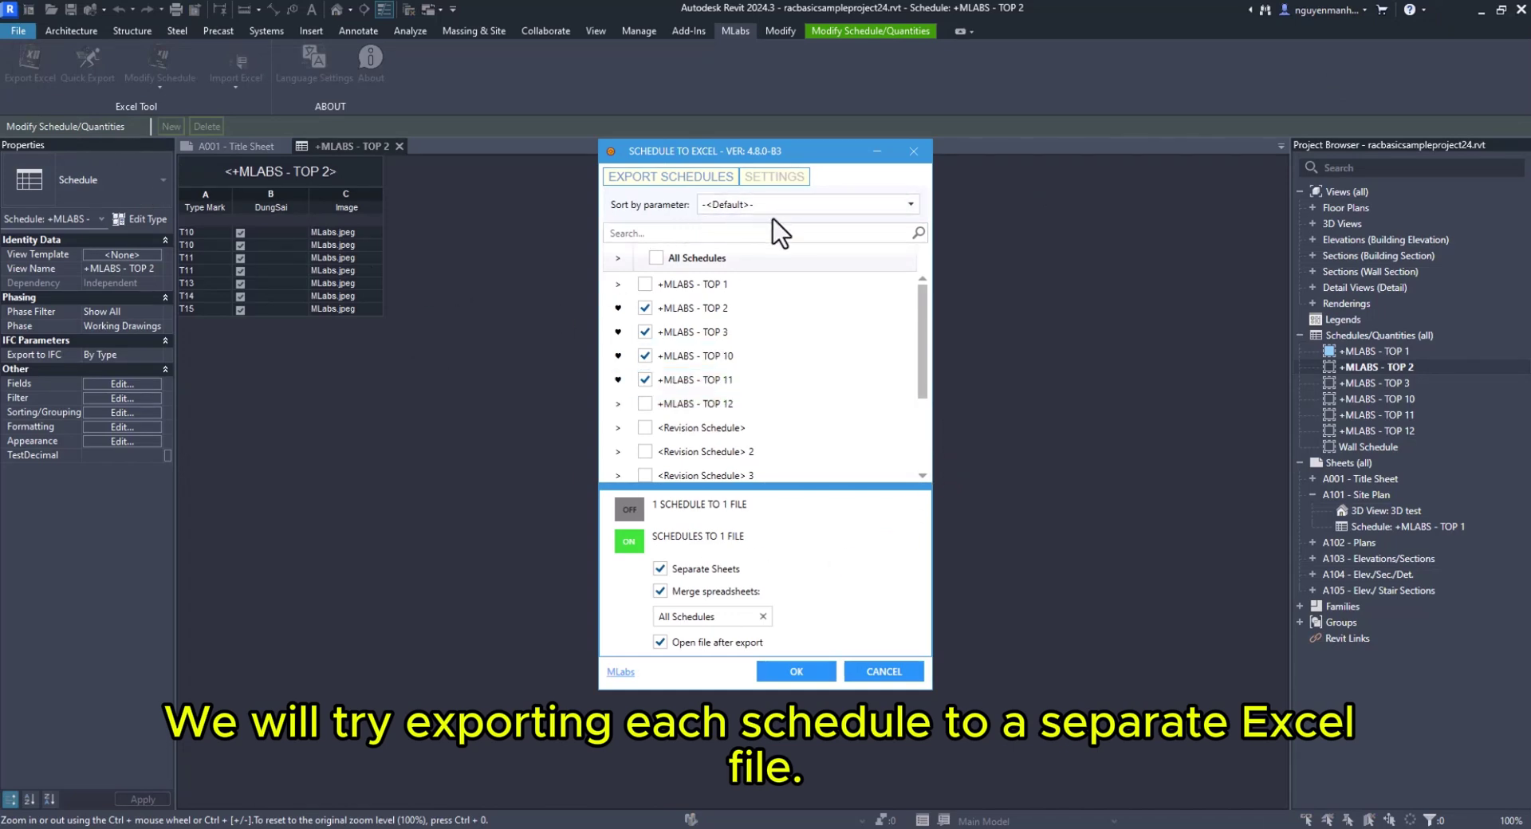
pyautogui.click(630, 508)
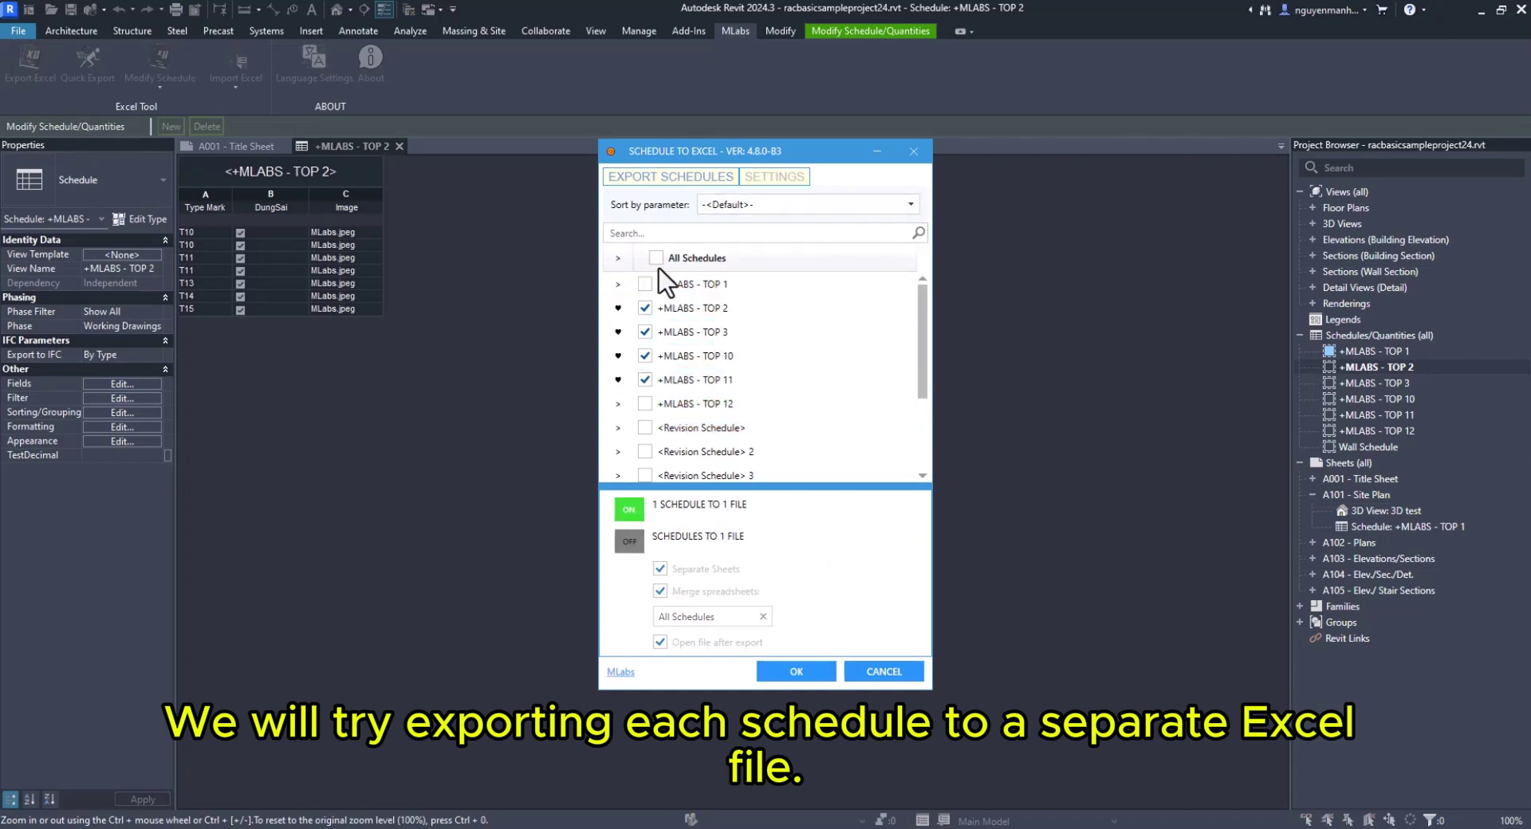
pyautogui.click(785, 673)
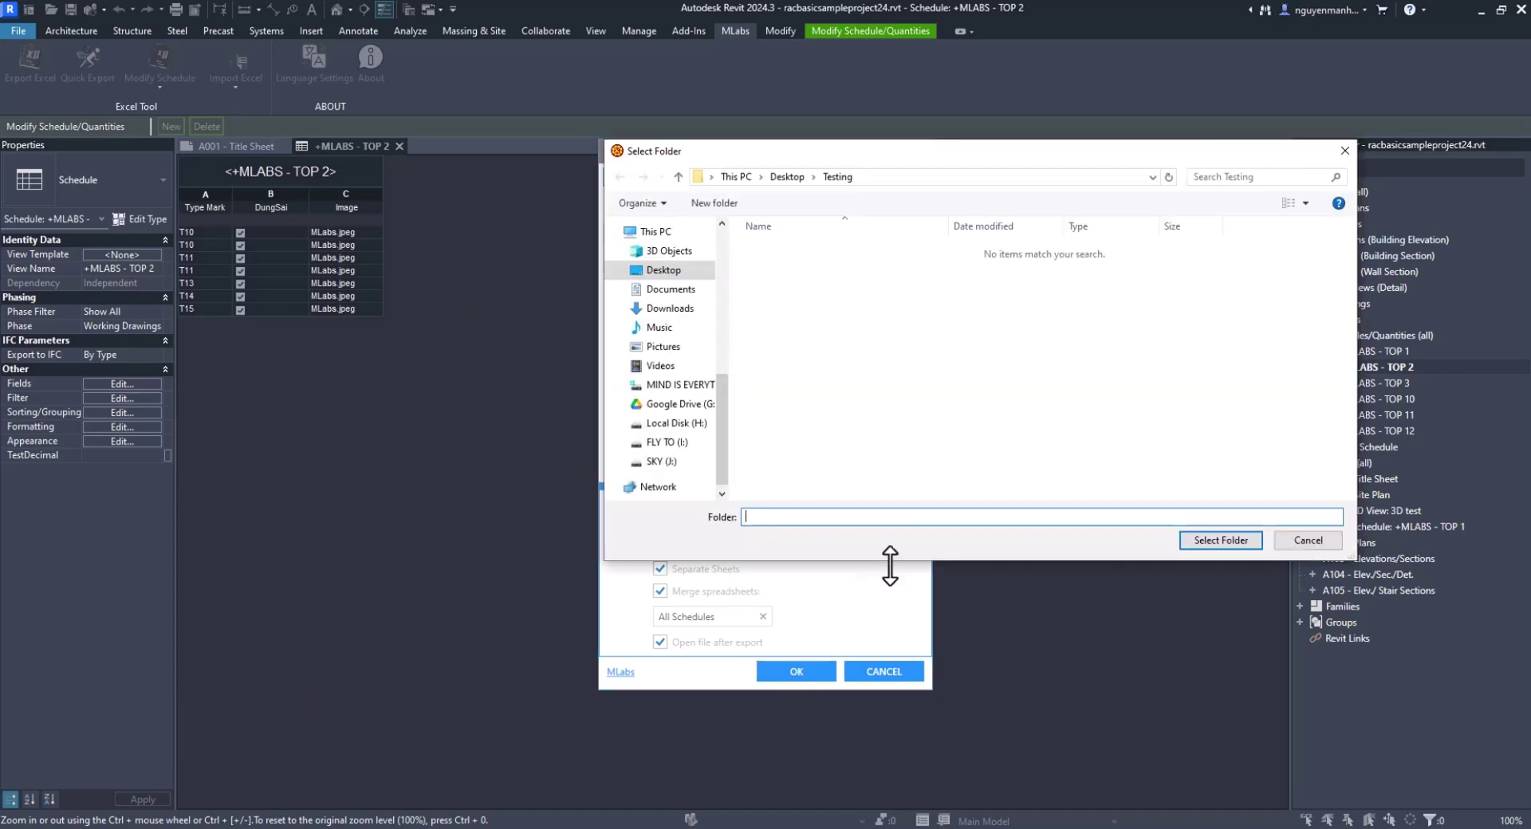
pyautogui.click(1220, 539)
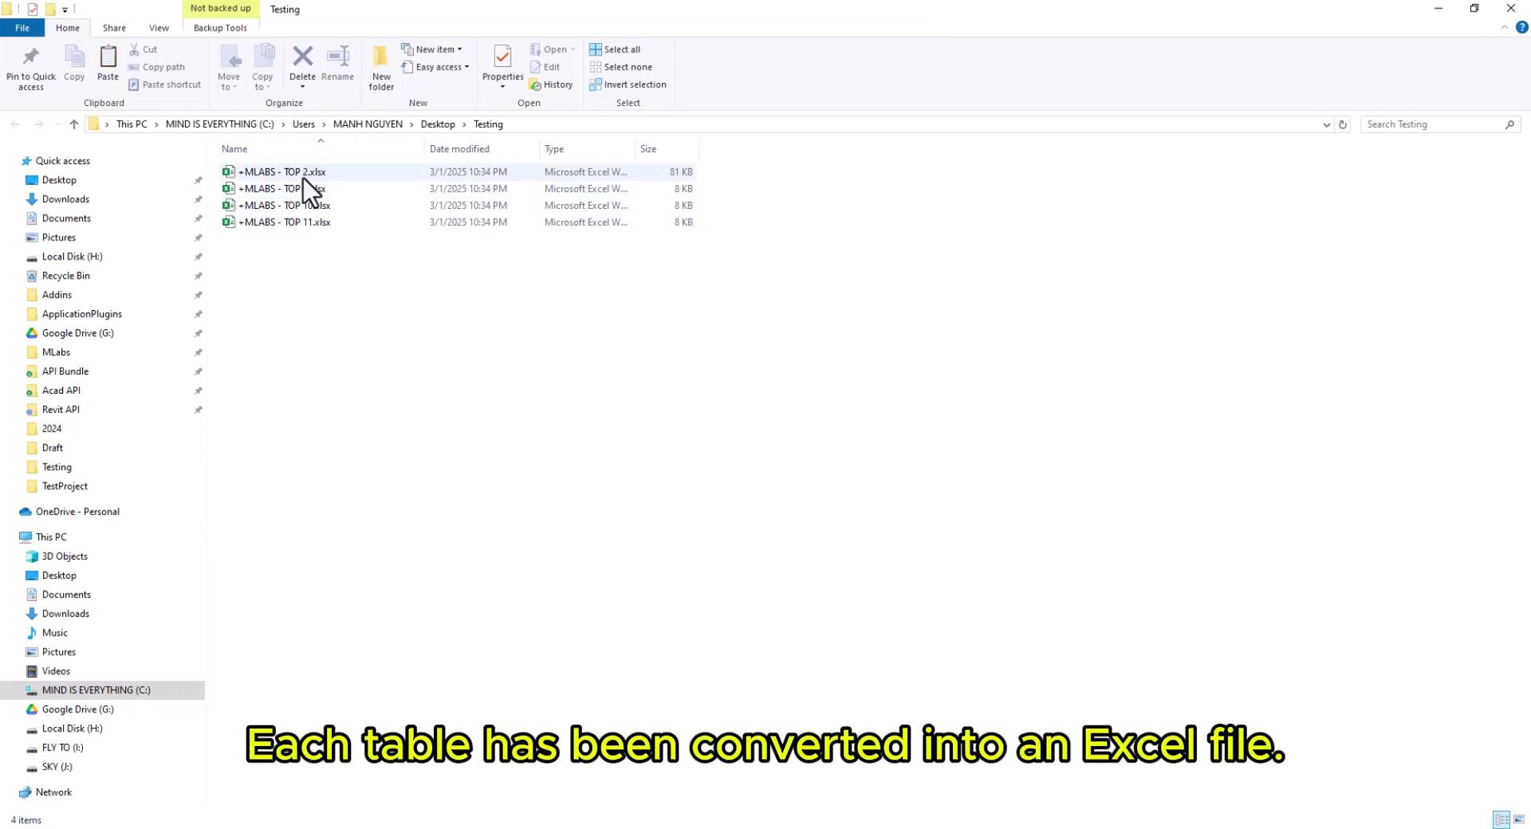
# Open the exported TOP 2 workbook to check it, then close Excel and the Testing folder
pyautogui.doubleClick(303, 179)
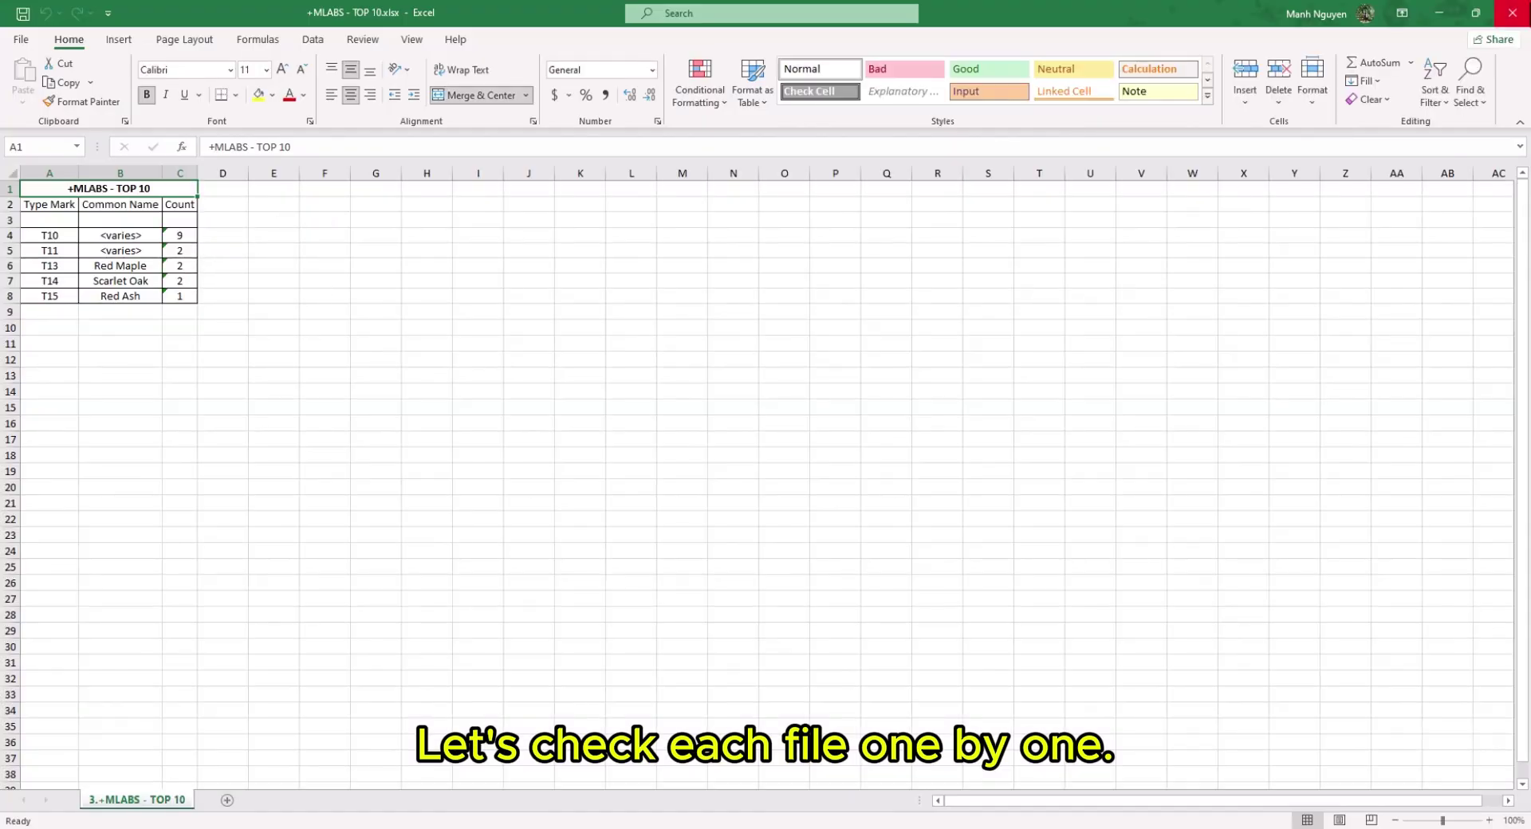
pyautogui.click(1512, 13)
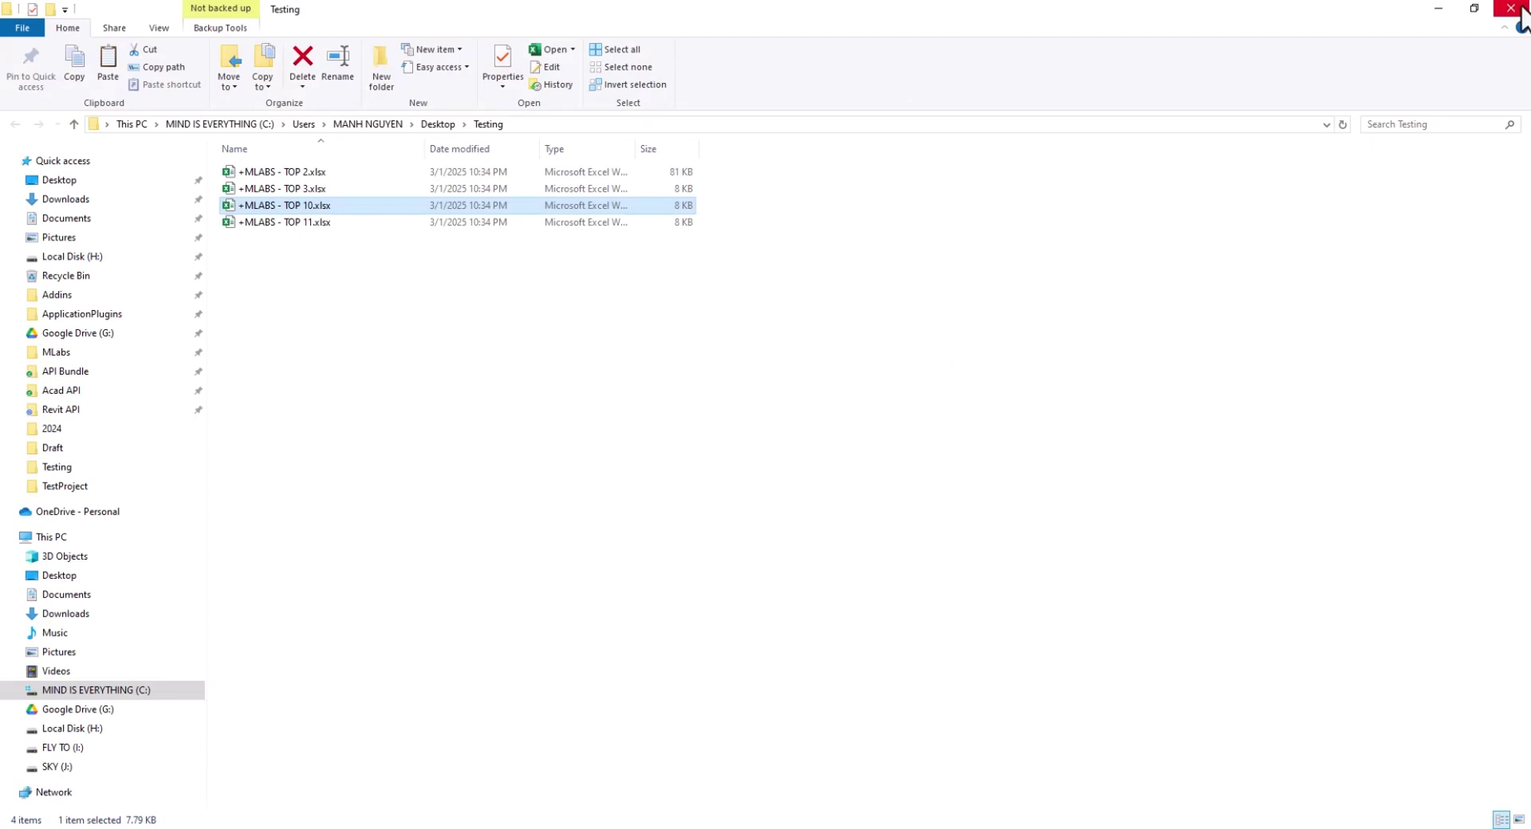
pyautogui.click(961, 383)
pyautogui.click(1511, 8)
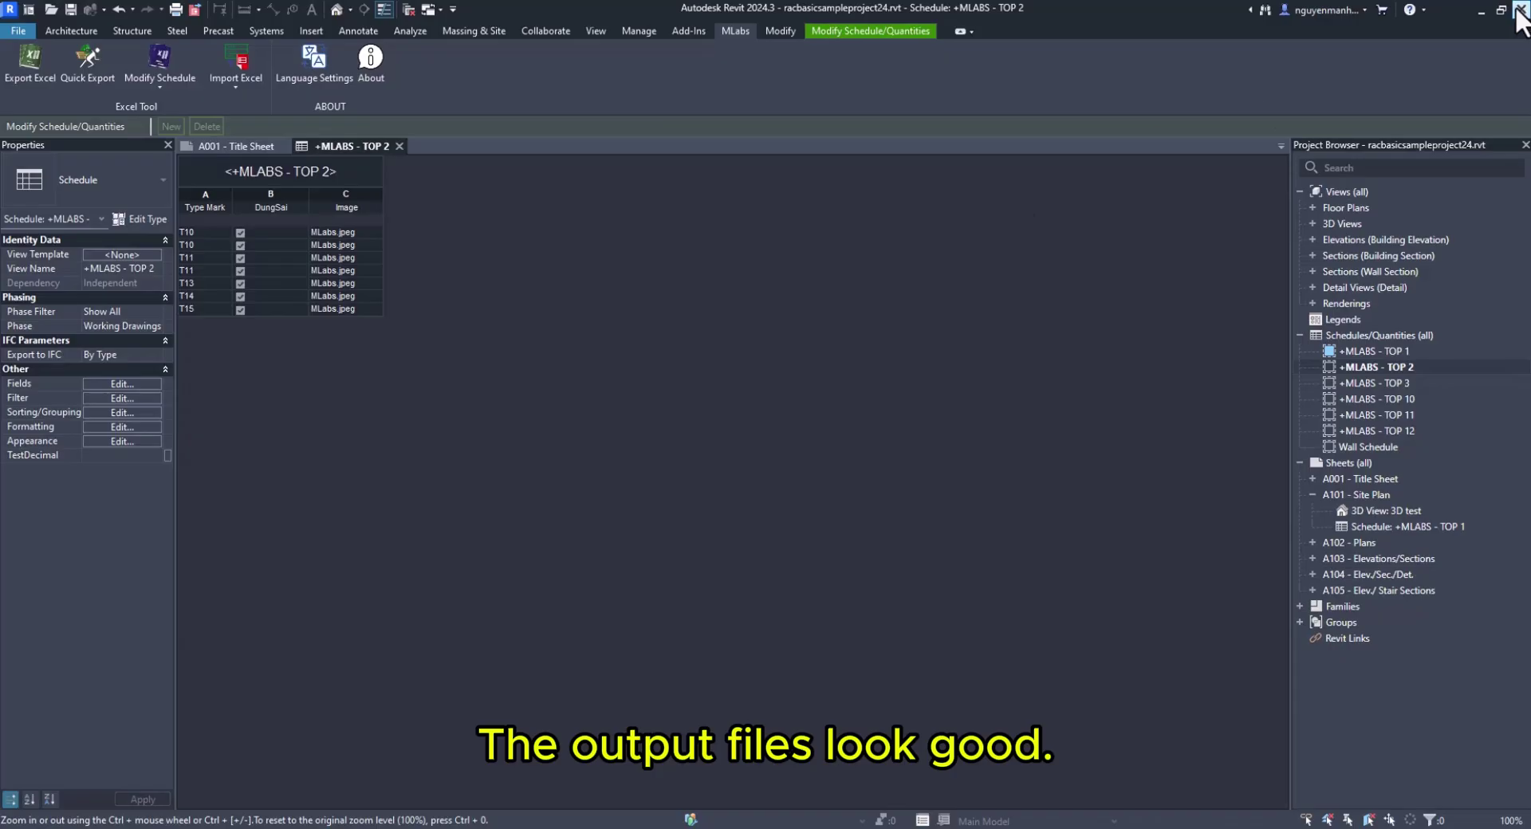
# Set the Excel export border style to Double
pyautogui.click(22, 83)
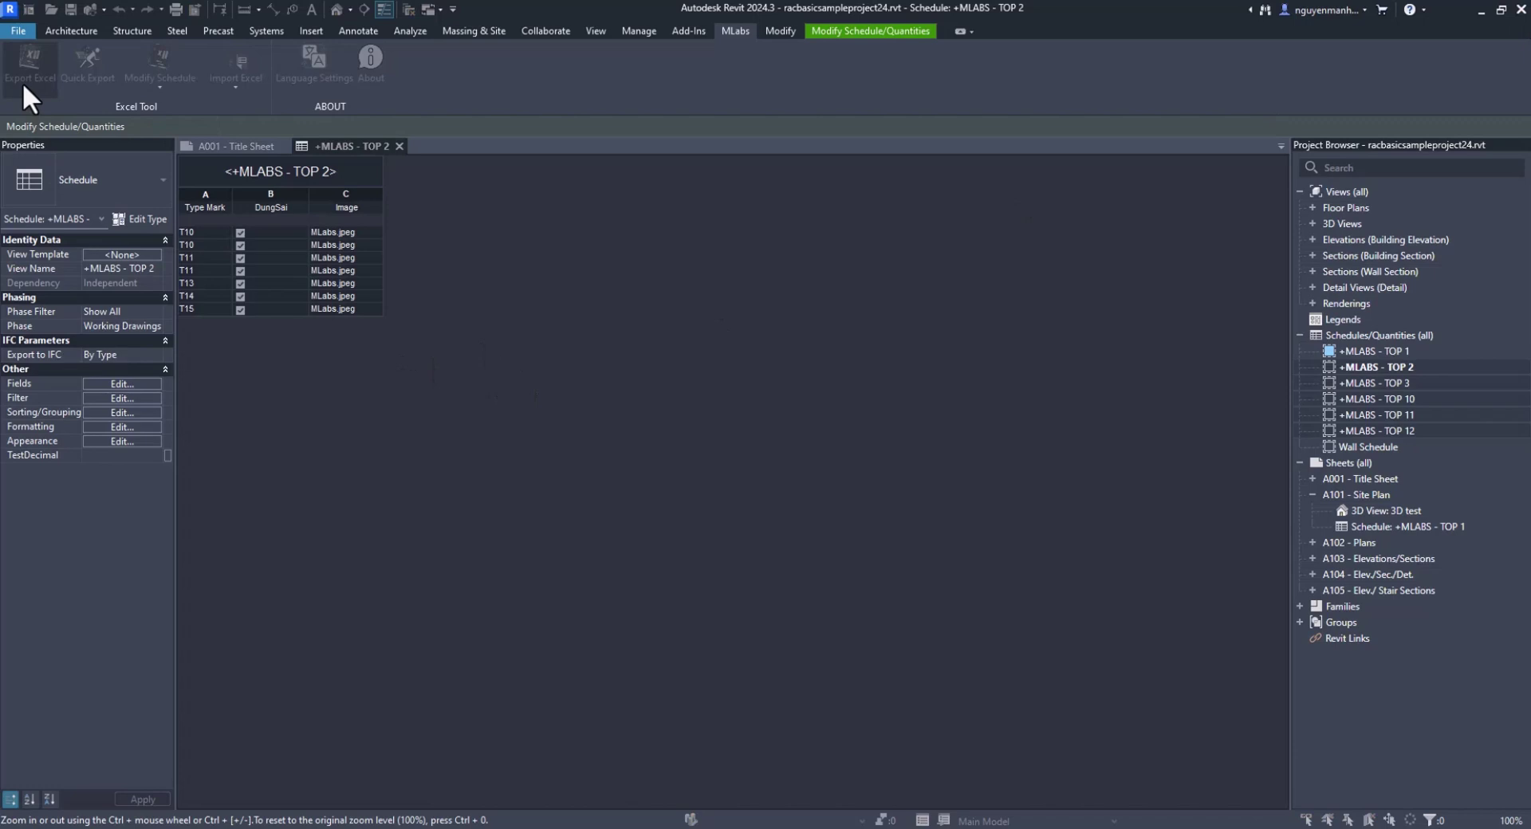
pyautogui.click(768, 180)
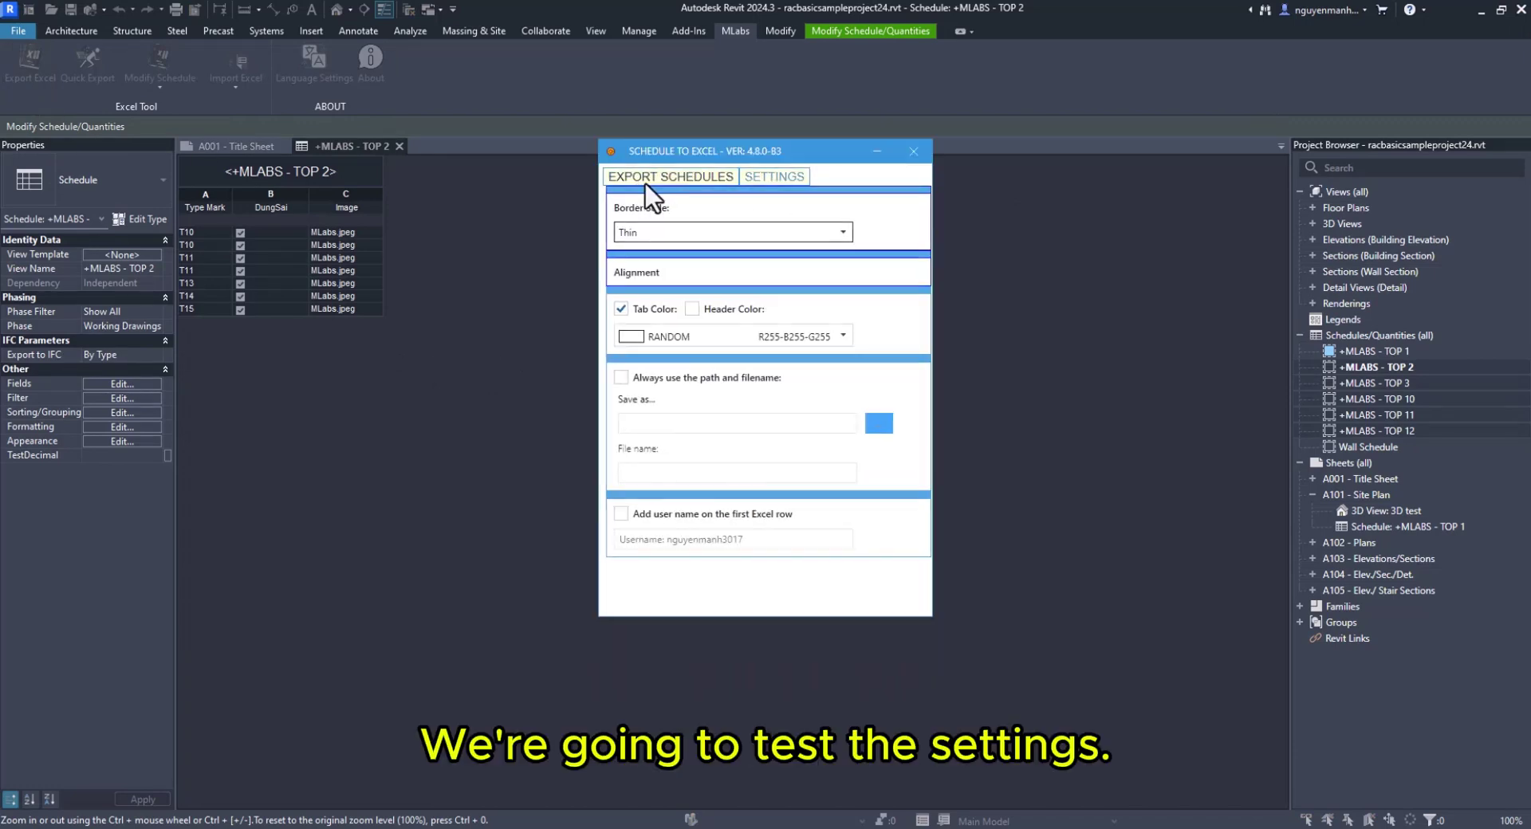
pyautogui.click(717, 239)
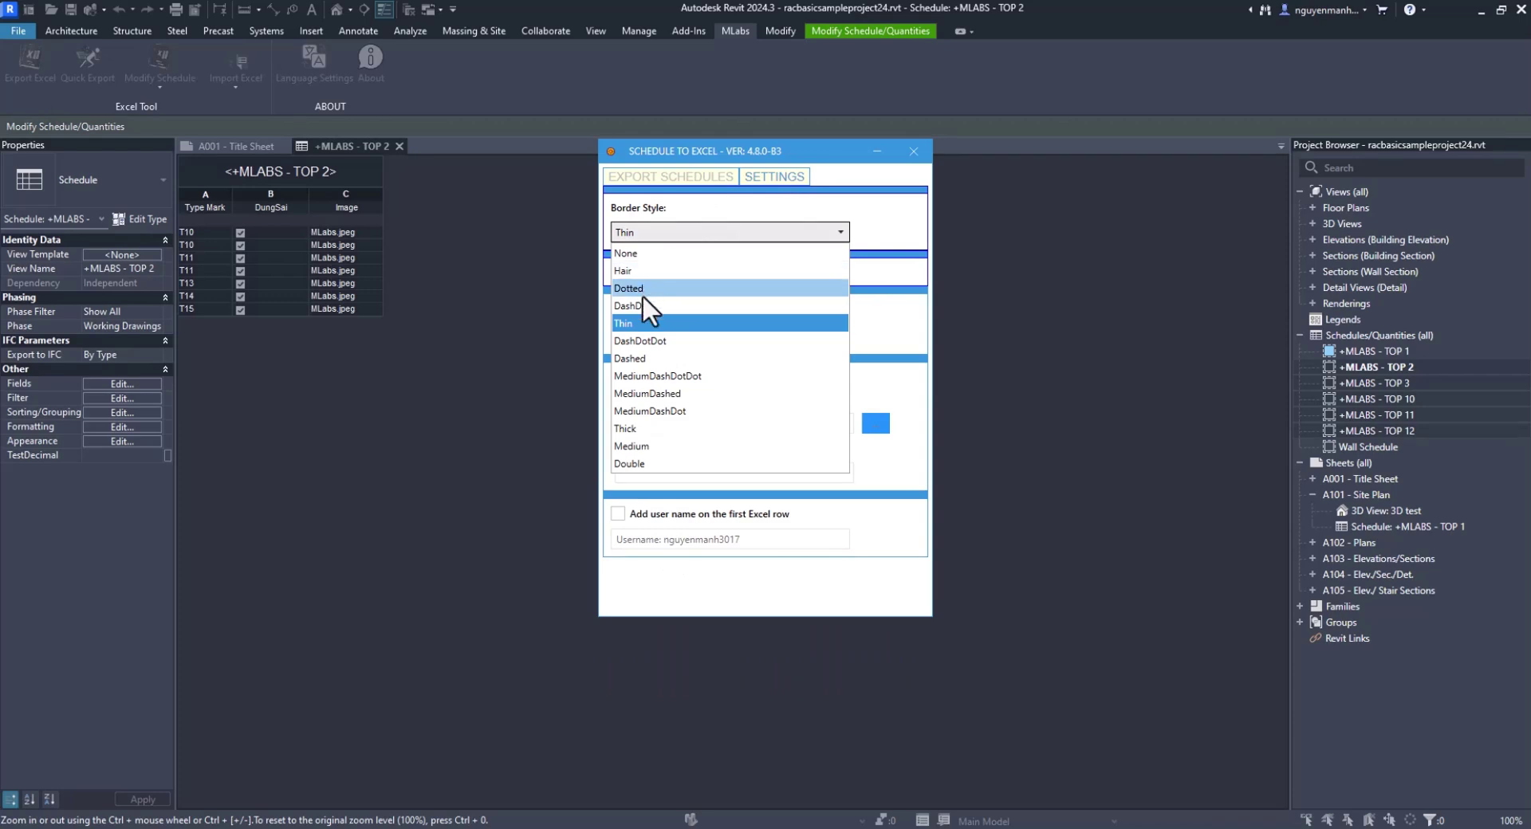
pyautogui.click(644, 463)
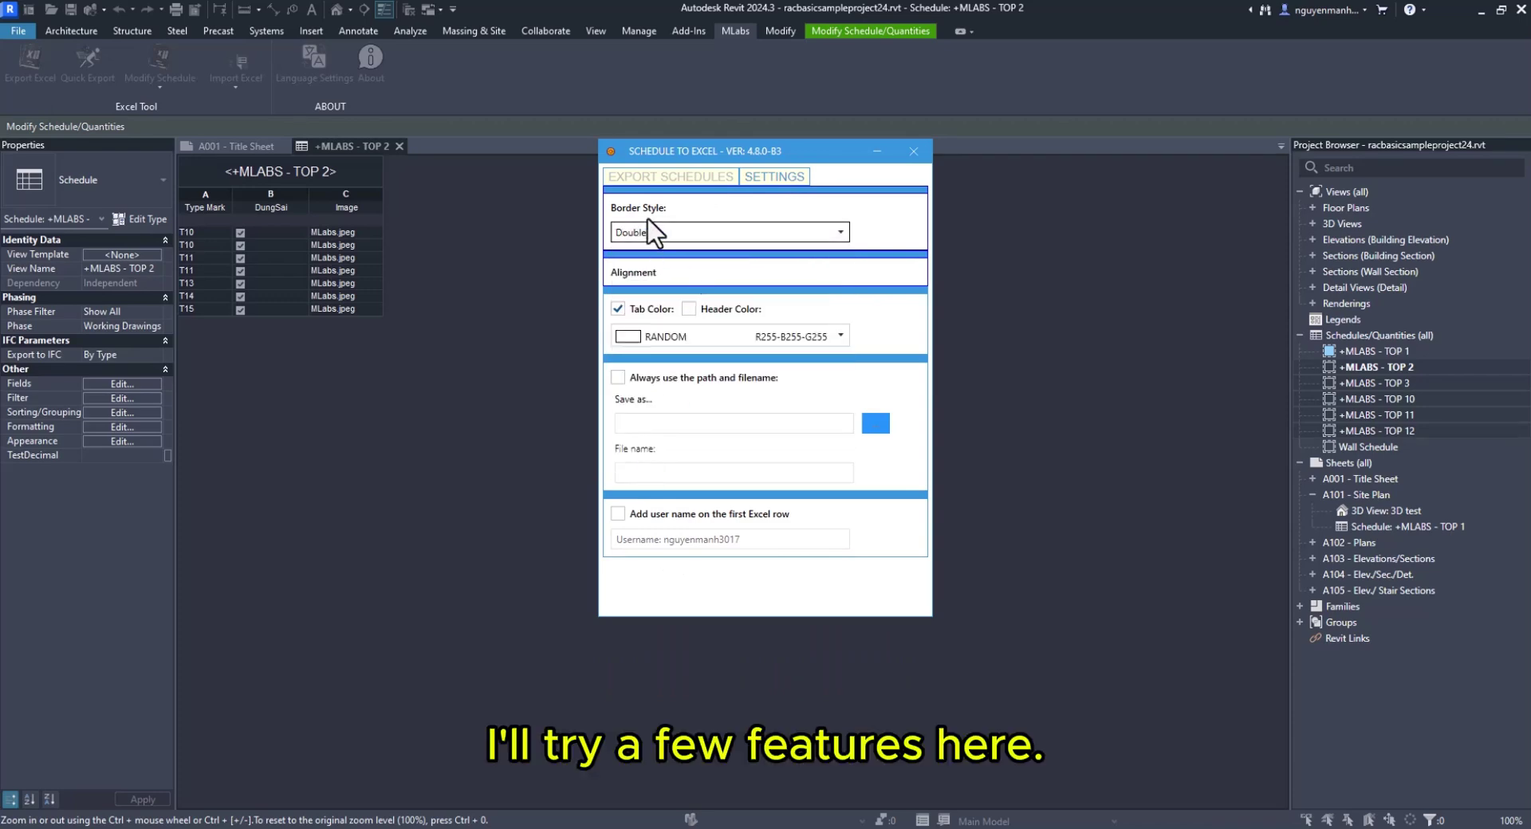
# Enable header colouring and set the header colour to LightGreen
pyautogui.click(695, 309)
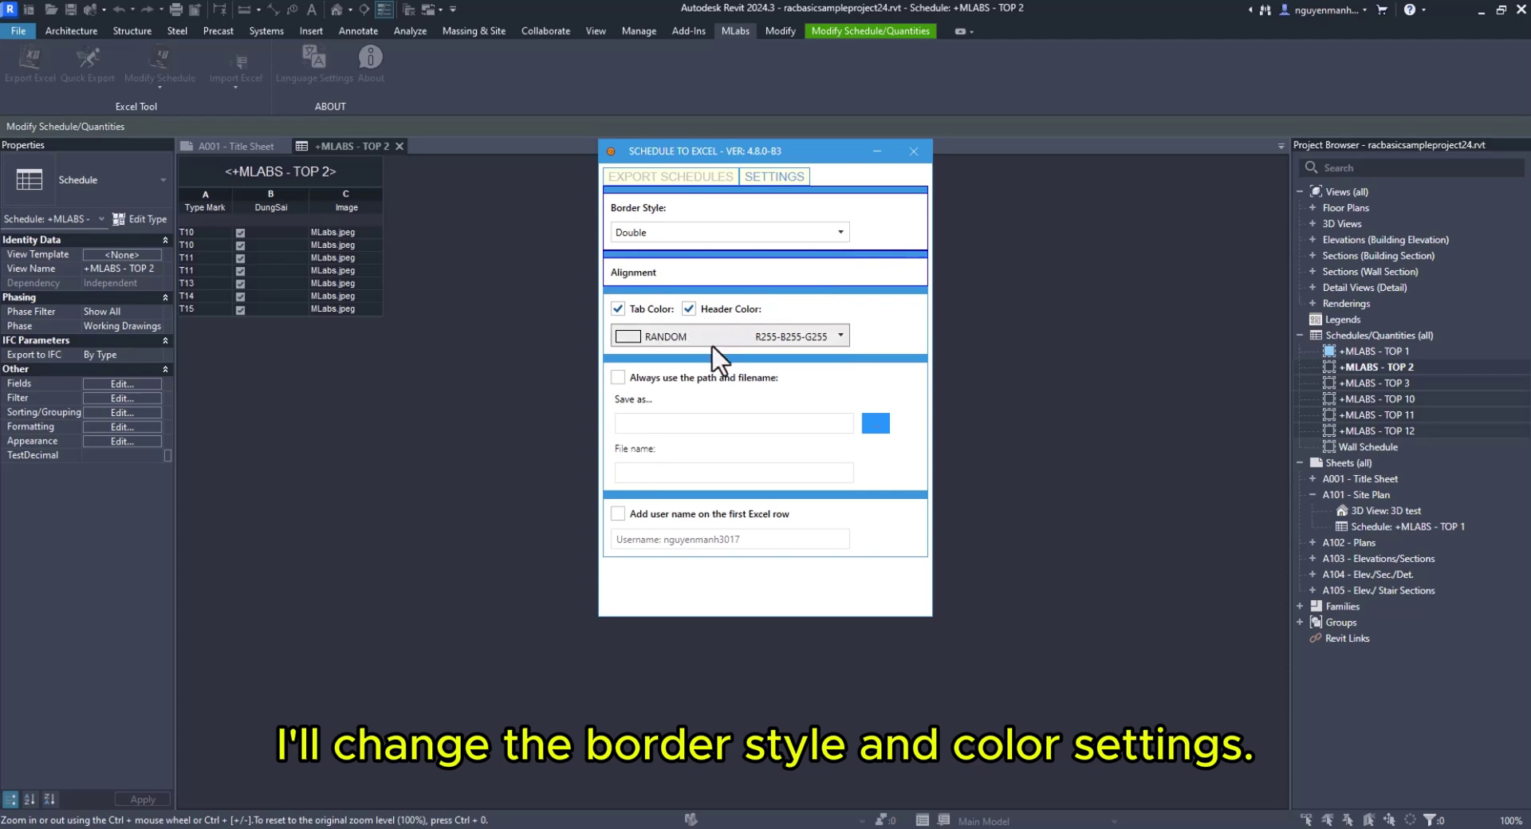
pyautogui.click(714, 336)
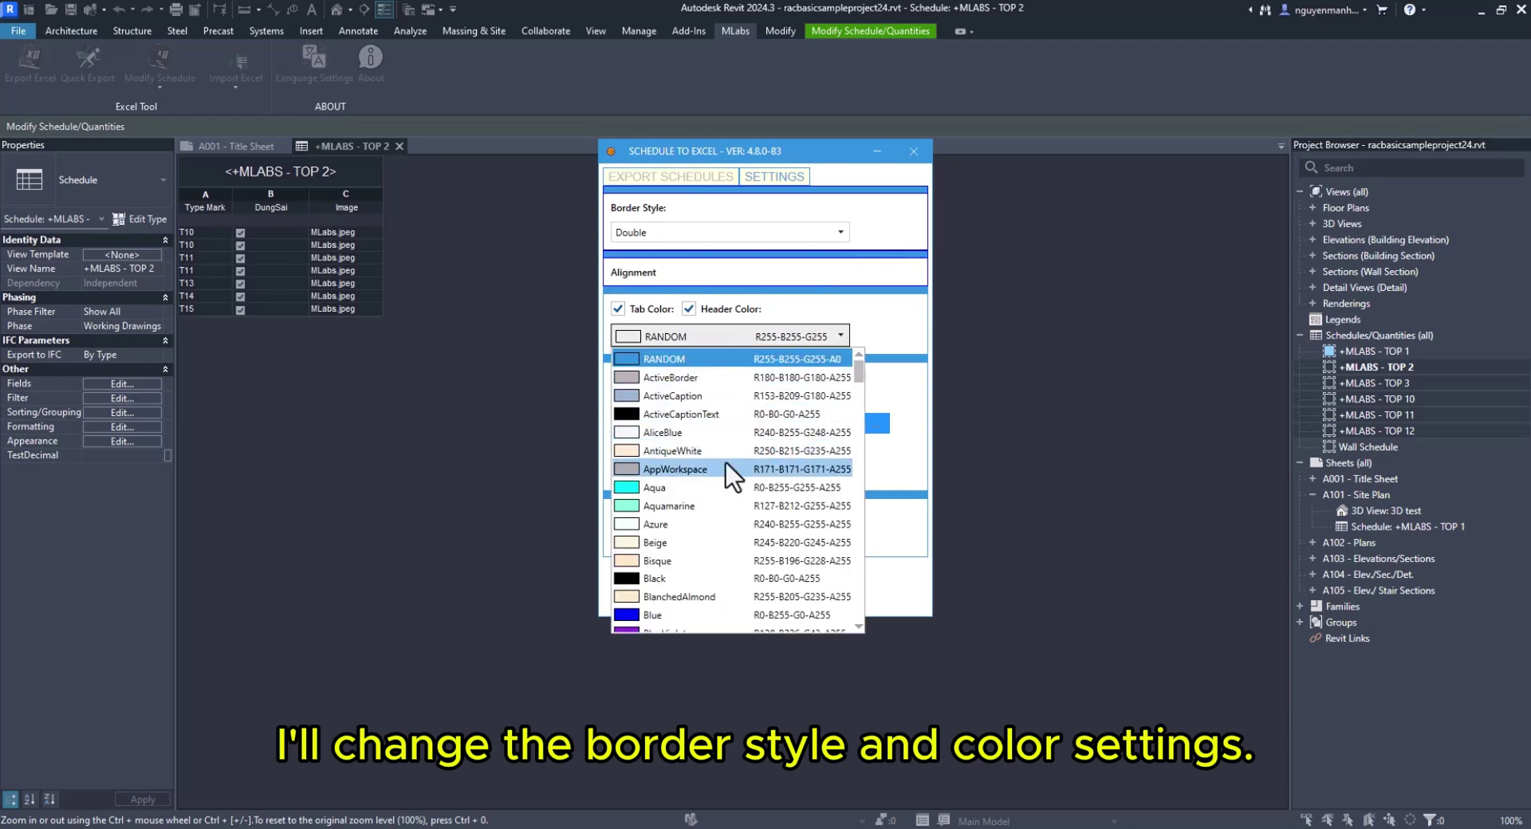
pyautogui.scroll(-4, 739, 458)
pyautogui.scroll(-6, 738, 445)
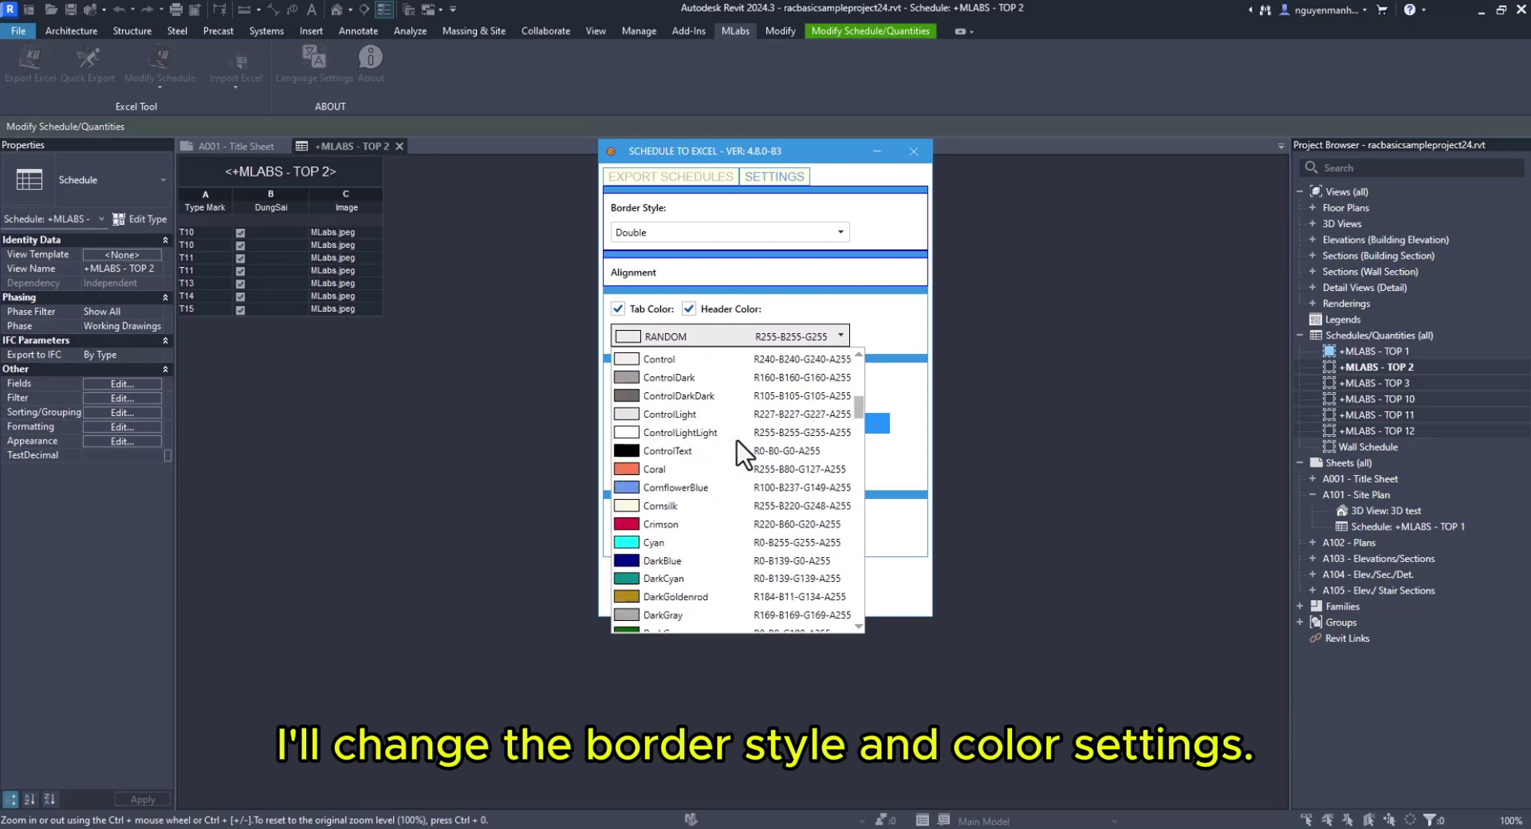
pyautogui.scroll(-8, 739, 441)
pyautogui.scroll(-8, 740, 438)
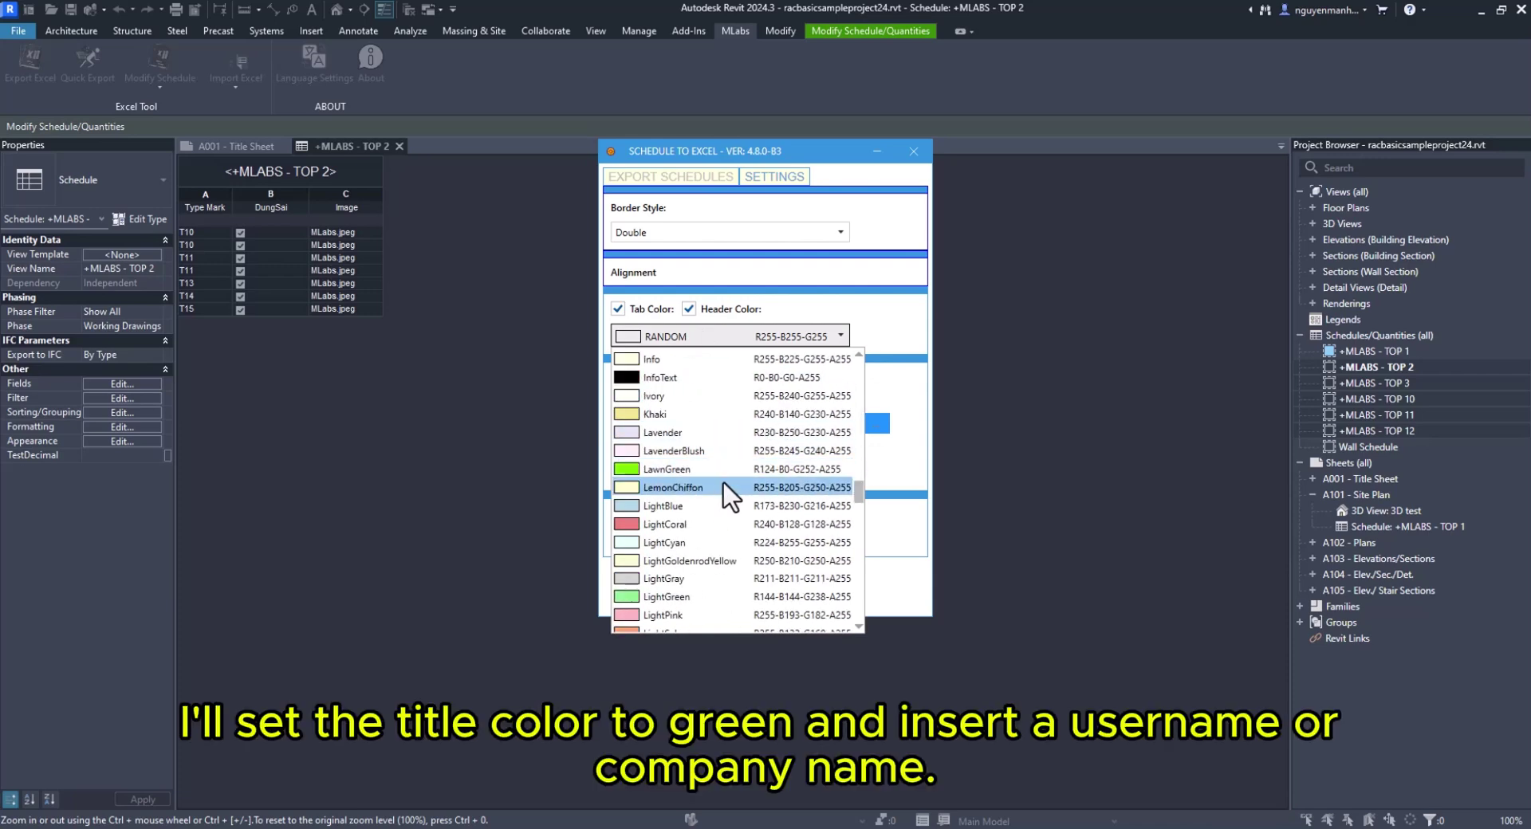
pyautogui.click(688, 596)
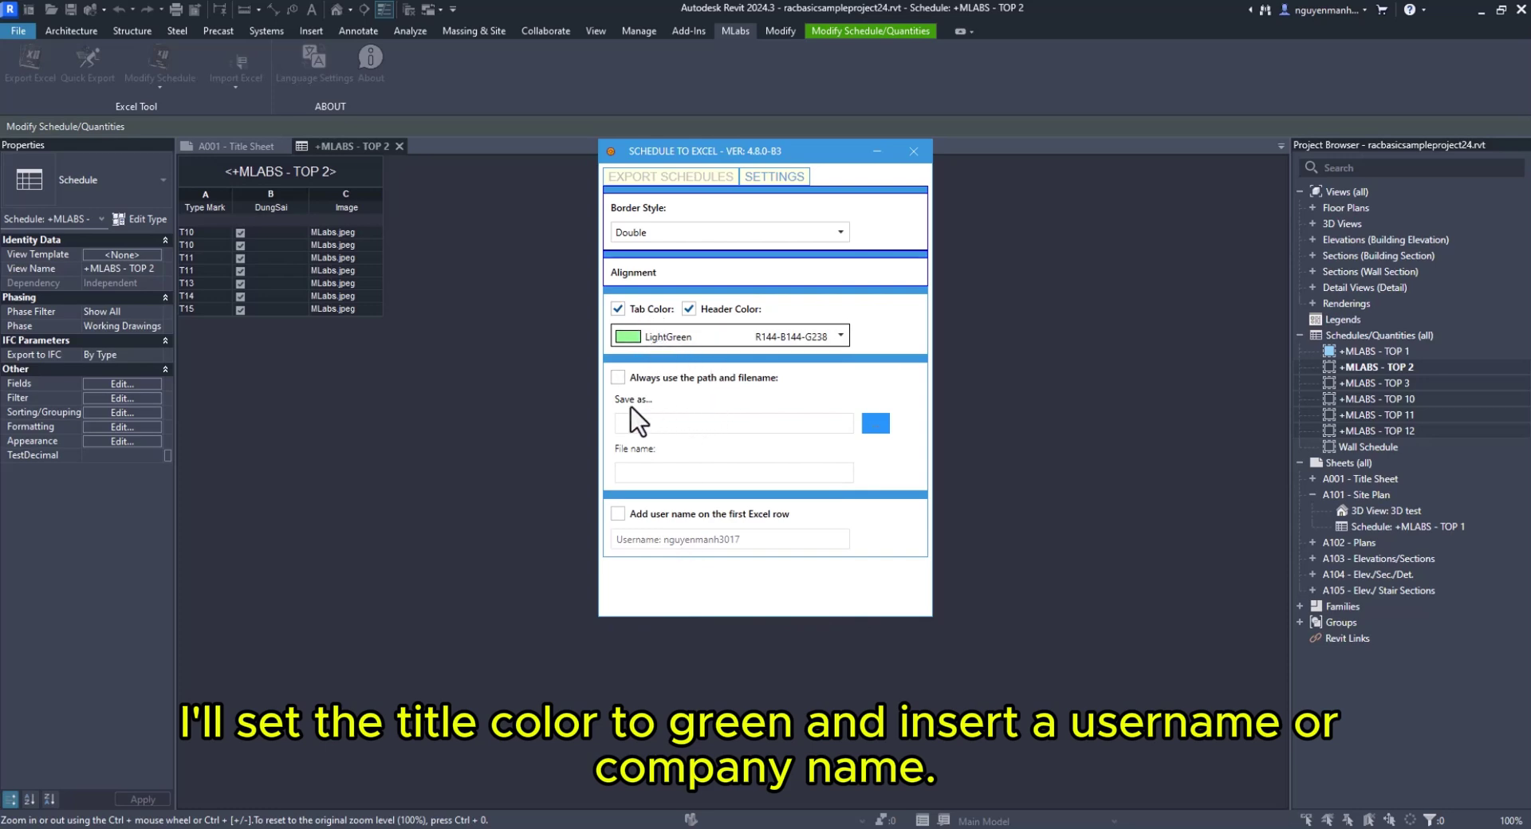
# Add the username MLABS on the first Excel row
pyautogui.click(619, 514)
pyautogui.moveTo(762, 540); pyautogui.dragTo(538, 518)
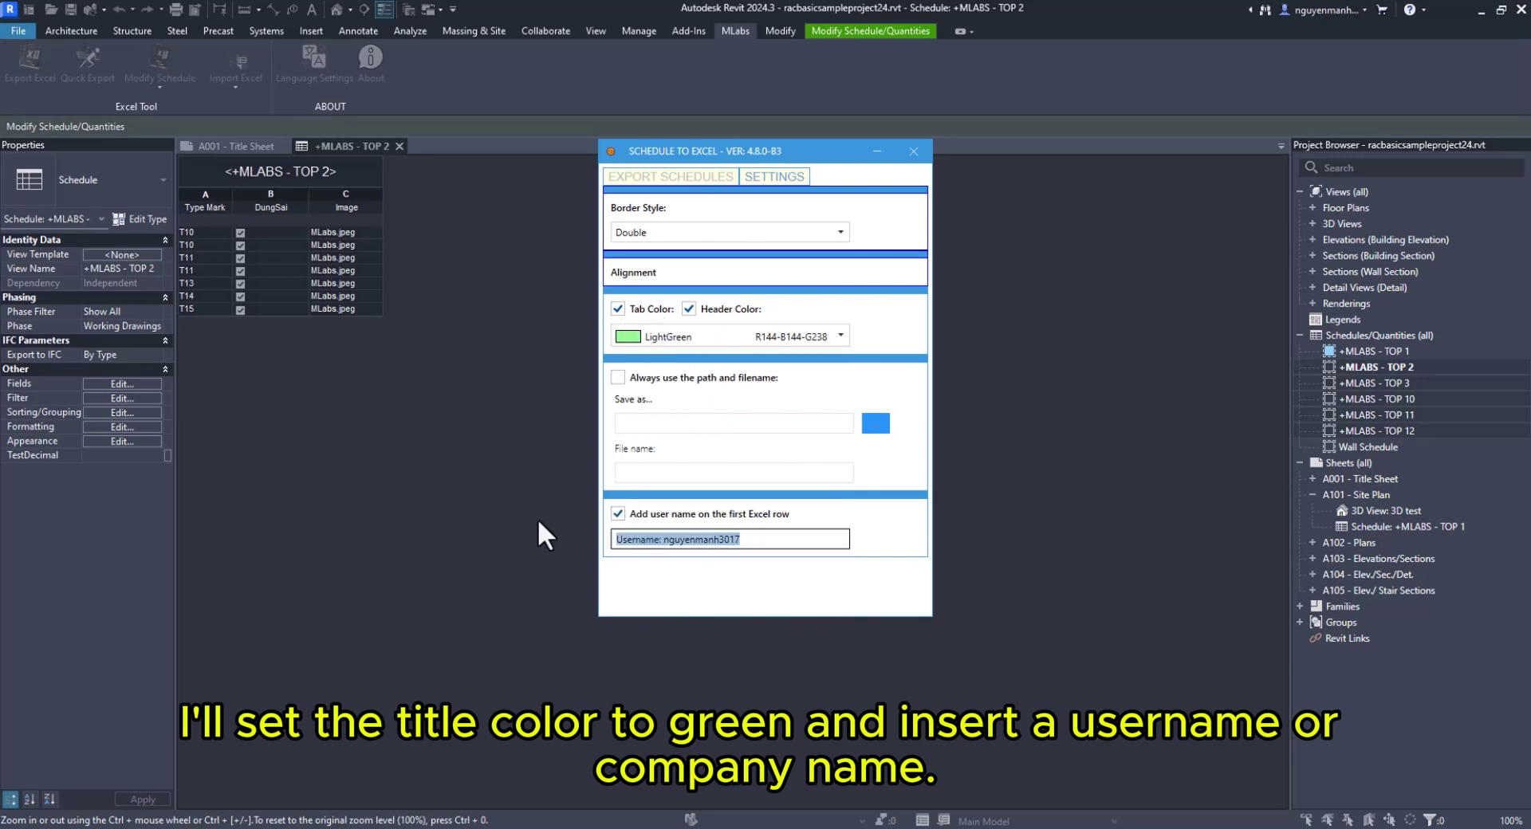
pyautogui.press('BackSpace')
pyautogui.write('MLAB')
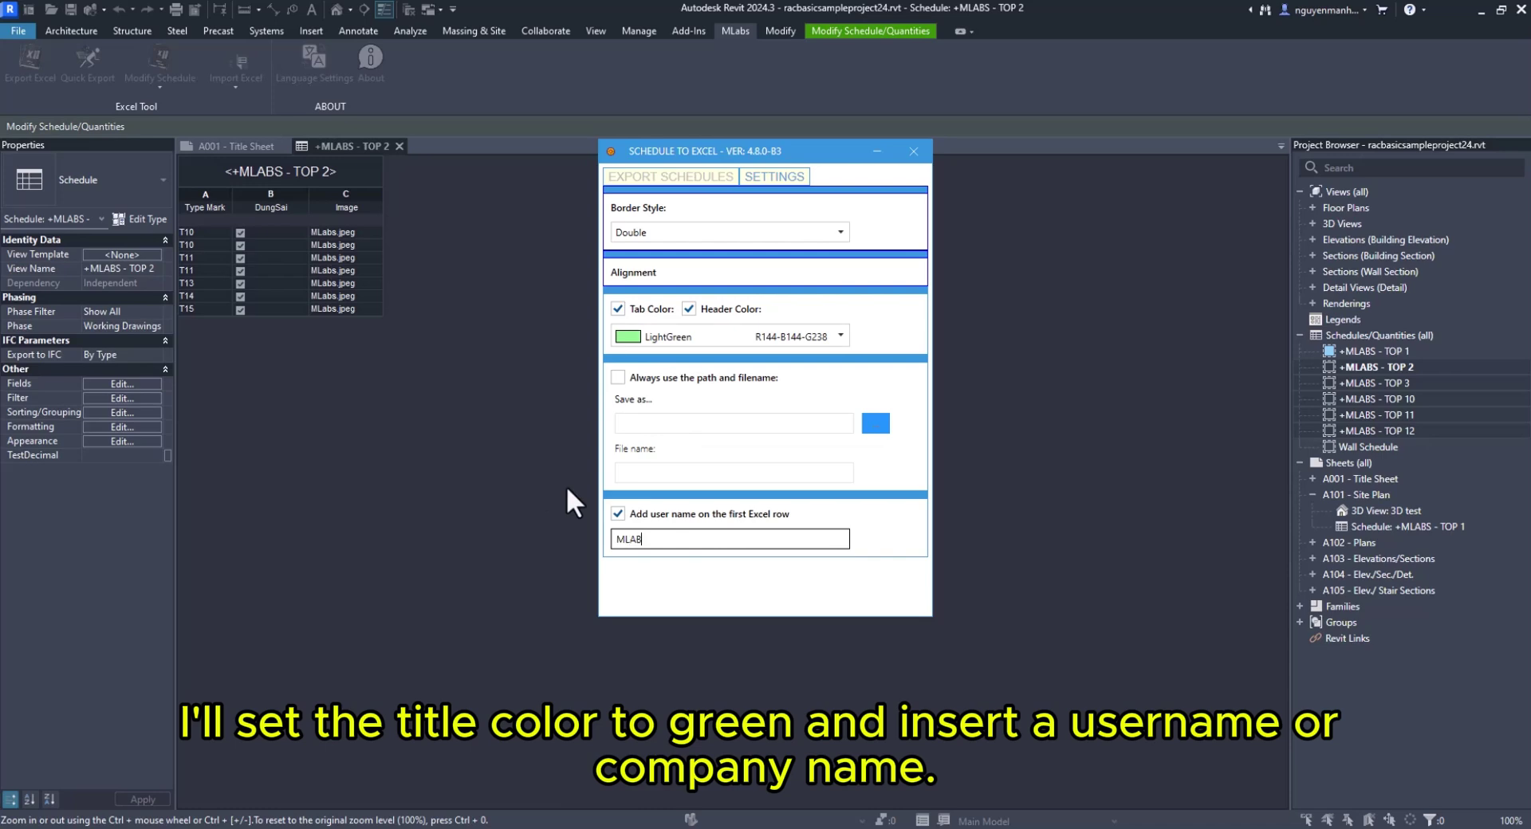
pyautogui.write('S')
# Re-export the four schedules to racbasicsampleproject24.xlsx, replacing the existing file
pyautogui.click(634, 176)
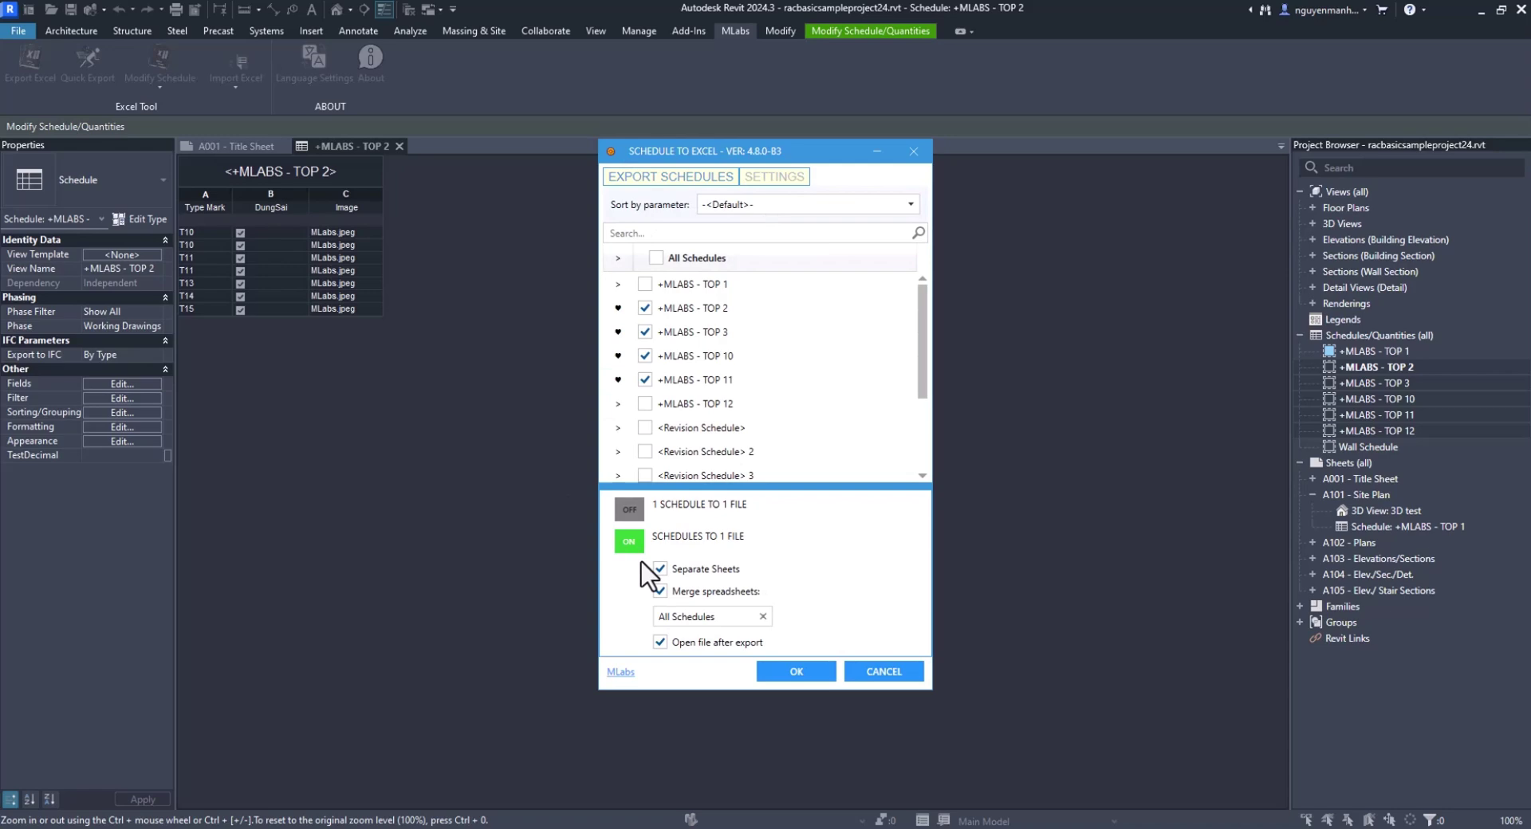
pyautogui.click(821, 668)
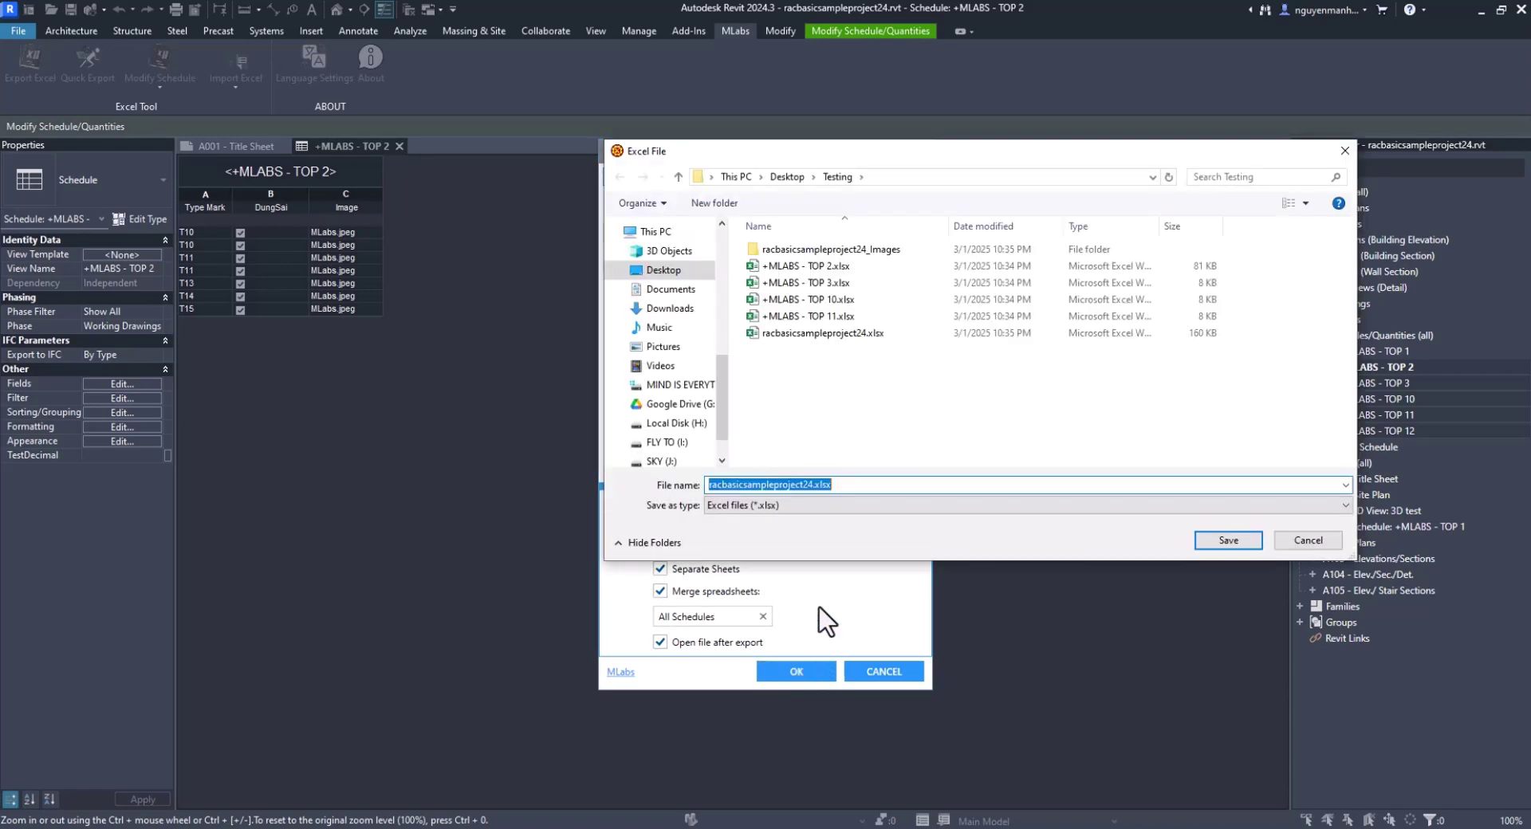
pyautogui.click(1220, 540)
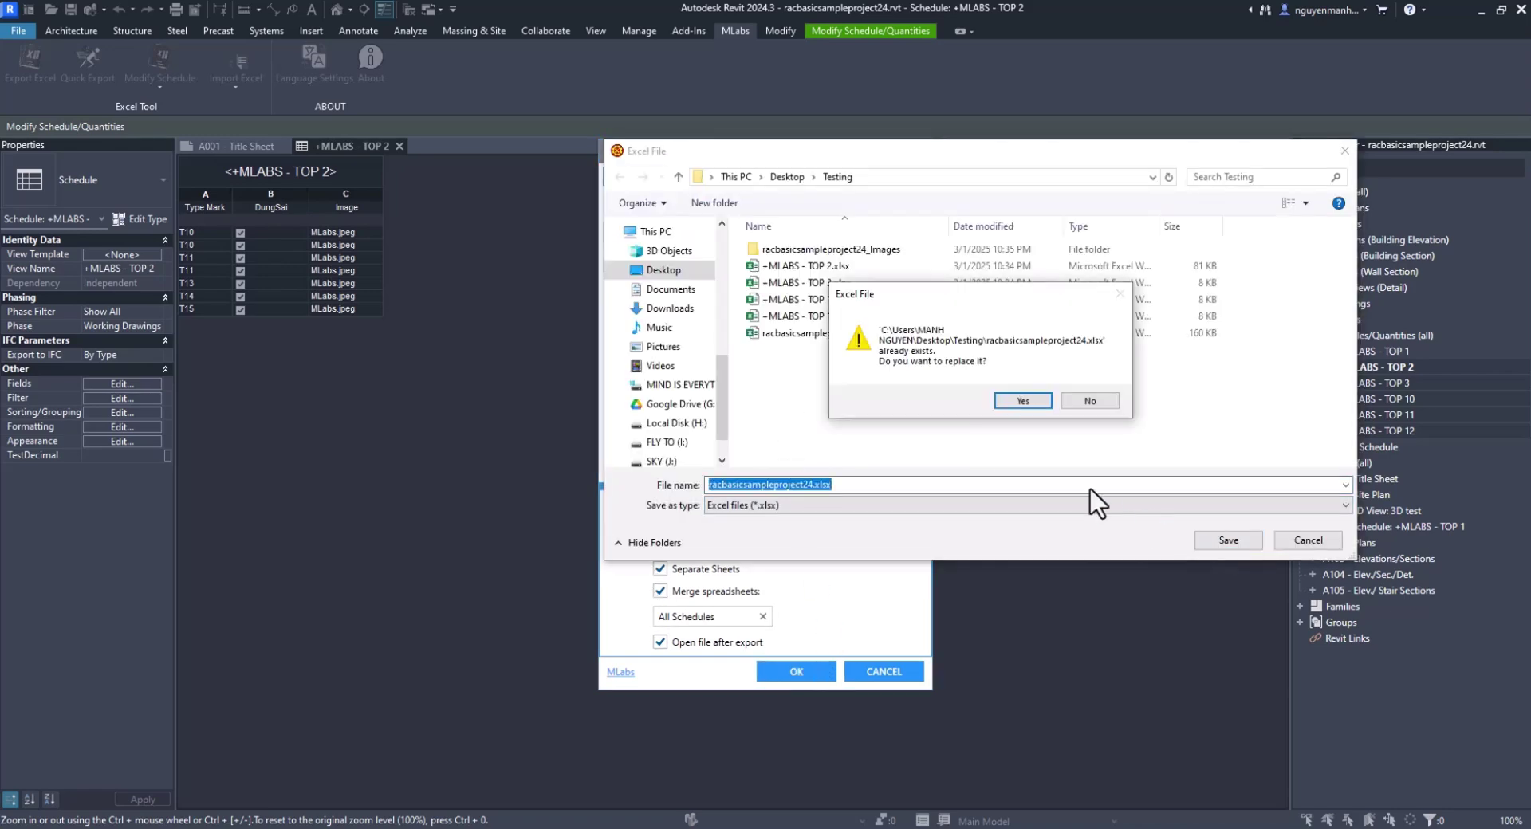
pyautogui.click(1024, 404)
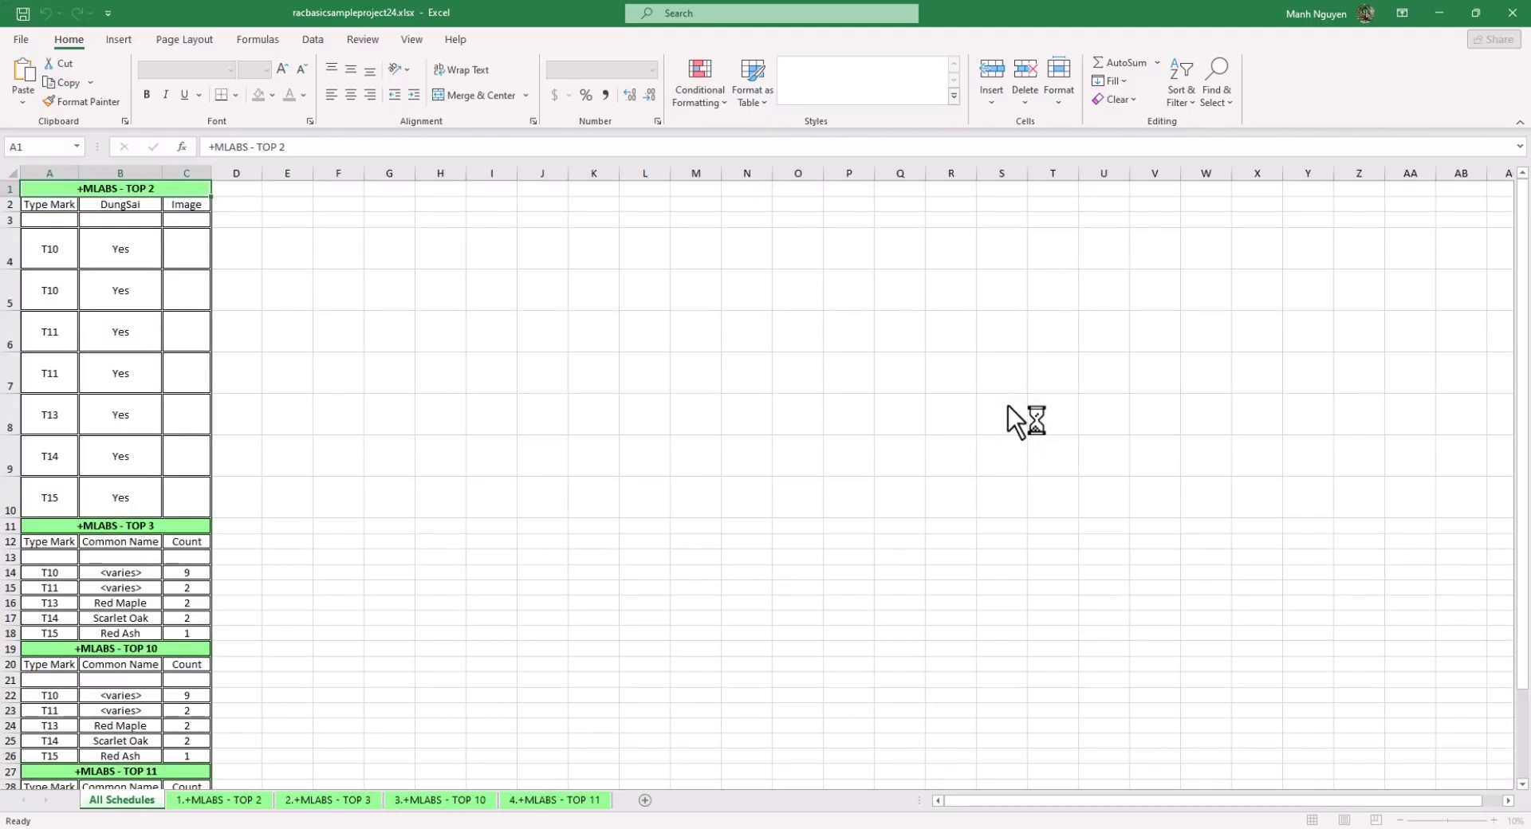
# Review the re-exported All Schedules sheet with its green headers and double borders
pyautogui.scroll(-2, 123, 272)
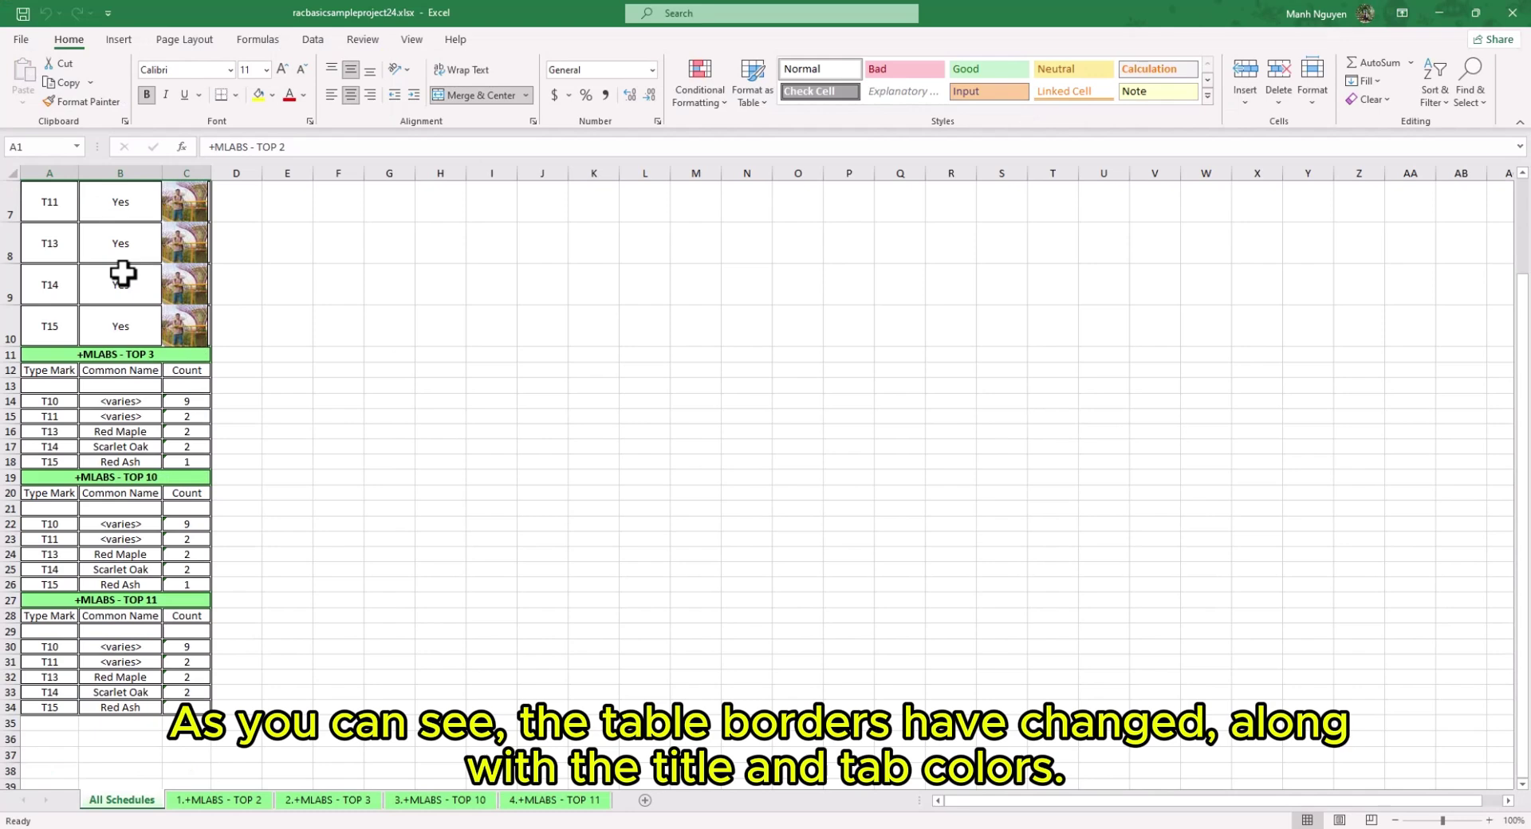
pyautogui.scroll(-6, 124, 295)
pyautogui.scroll(6, 123, 390)
pyautogui.scroll(2, 123, 389)
pyautogui.scroll(-1, 124, 389)
pyautogui.scroll(-2, 128, 399)
pyautogui.scroll(3, 240, 569)
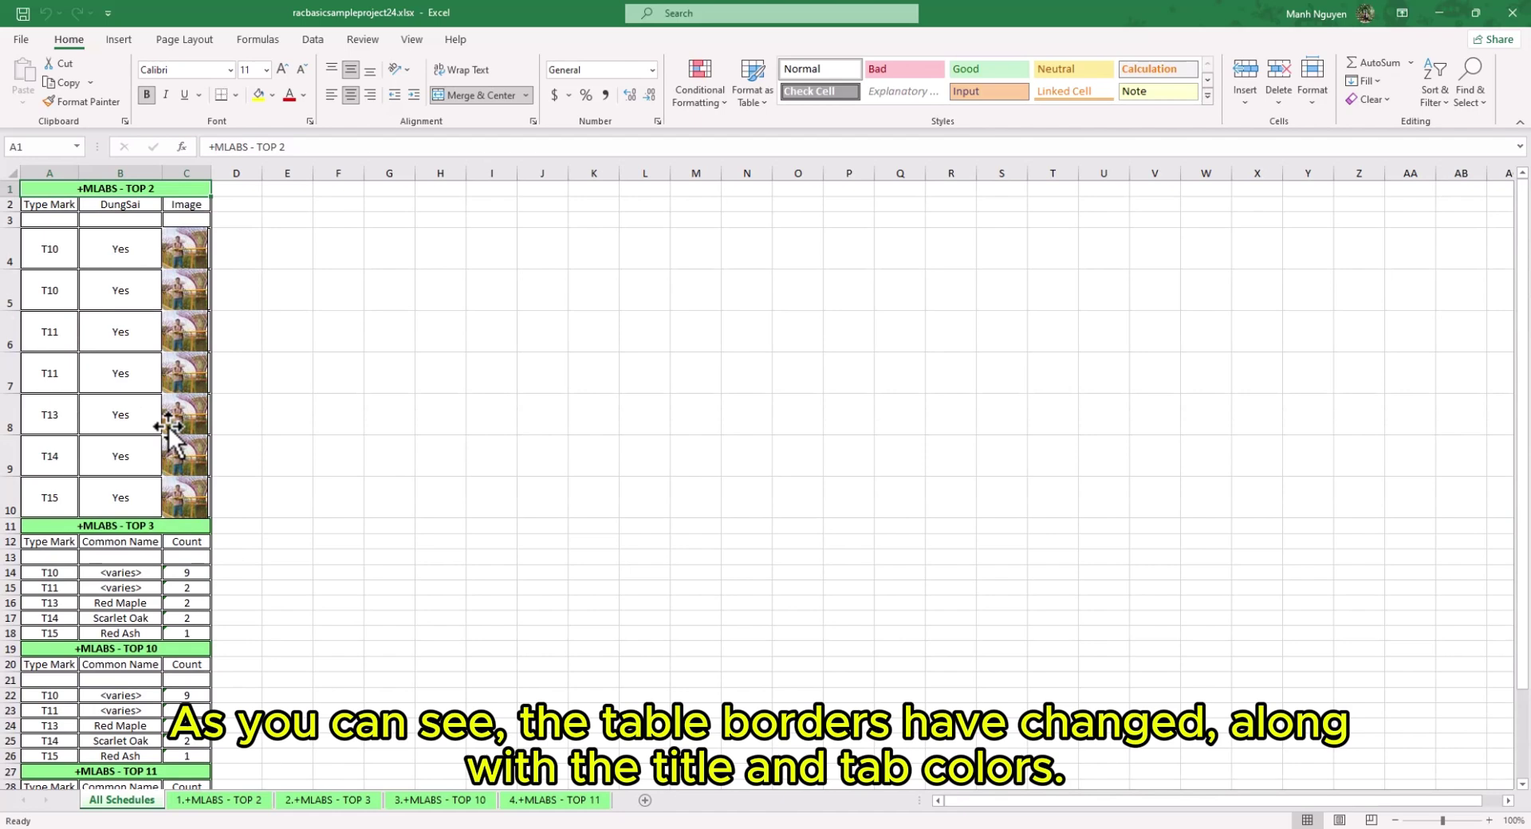
# Step through the TOP 2, TOP 3, TOP 10 and TOP 11 sheets
pyautogui.click(209, 801)
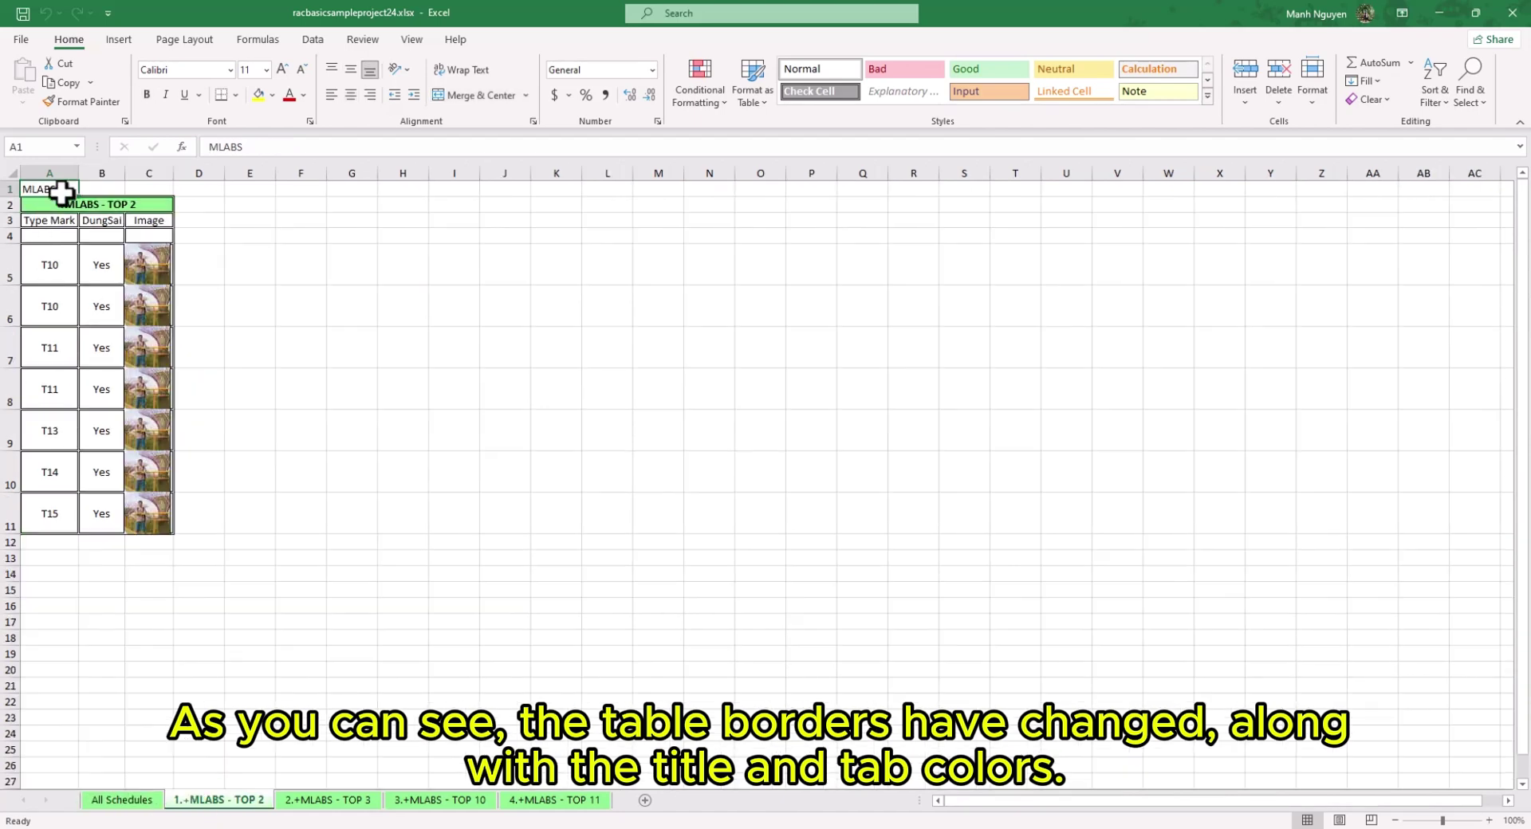
pyautogui.click(295, 800)
pyautogui.click(410, 800)
pyautogui.click(538, 800)
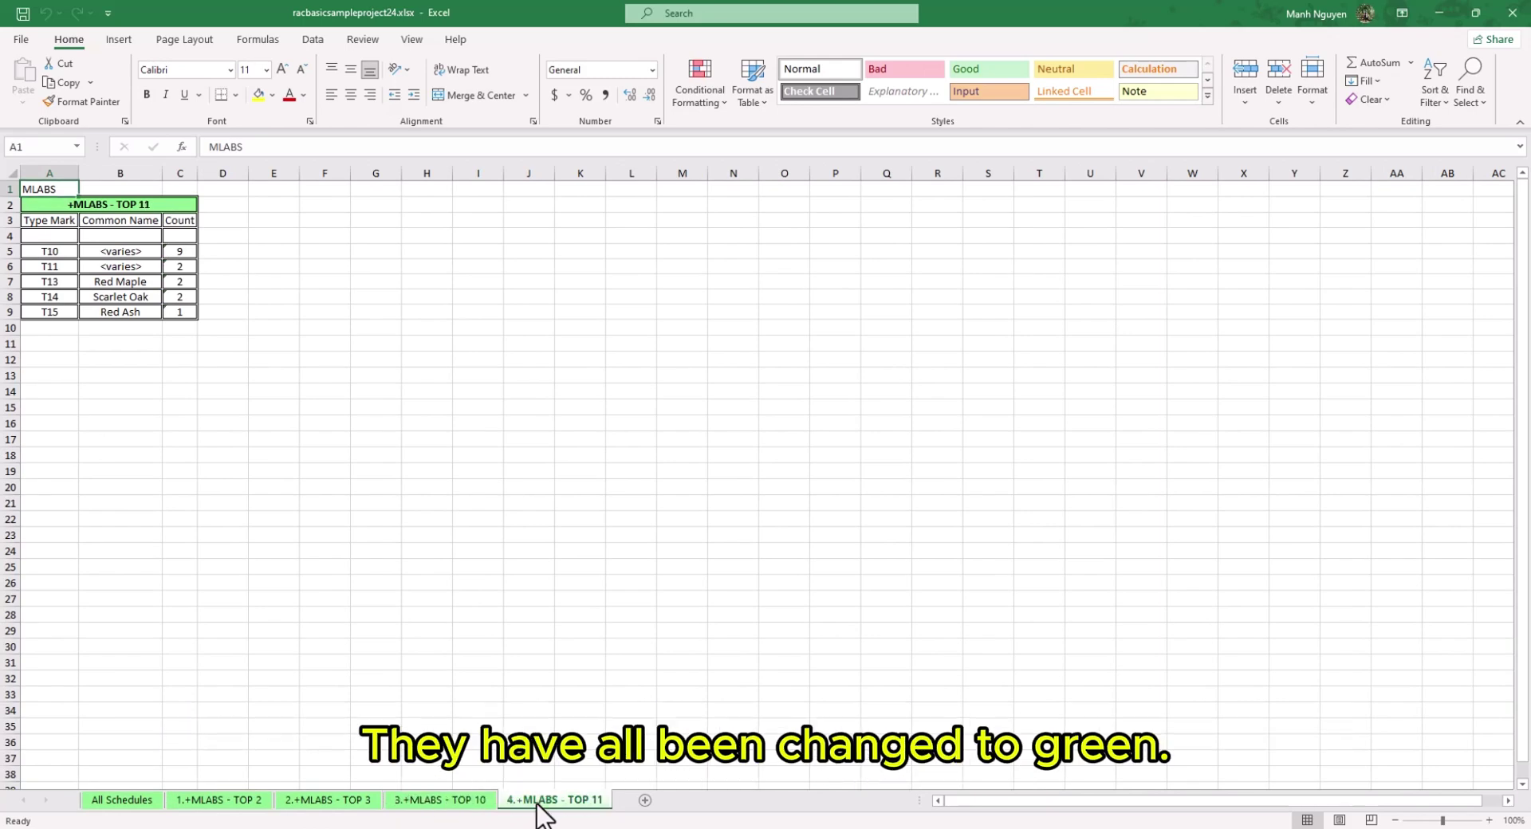
pyautogui.click(243, 800)
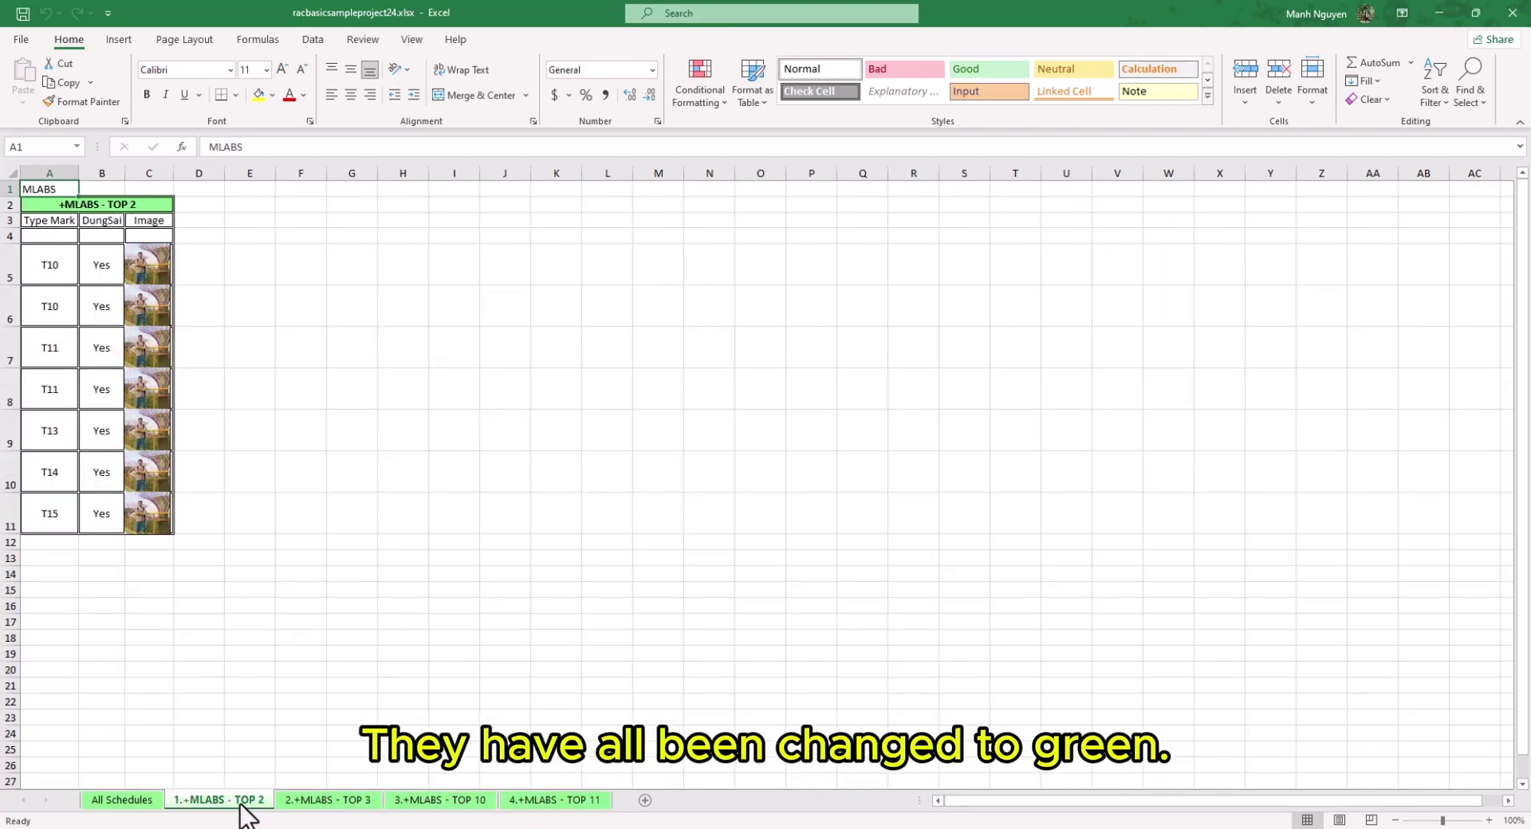
pyautogui.click(315, 800)
pyautogui.click(423, 800)
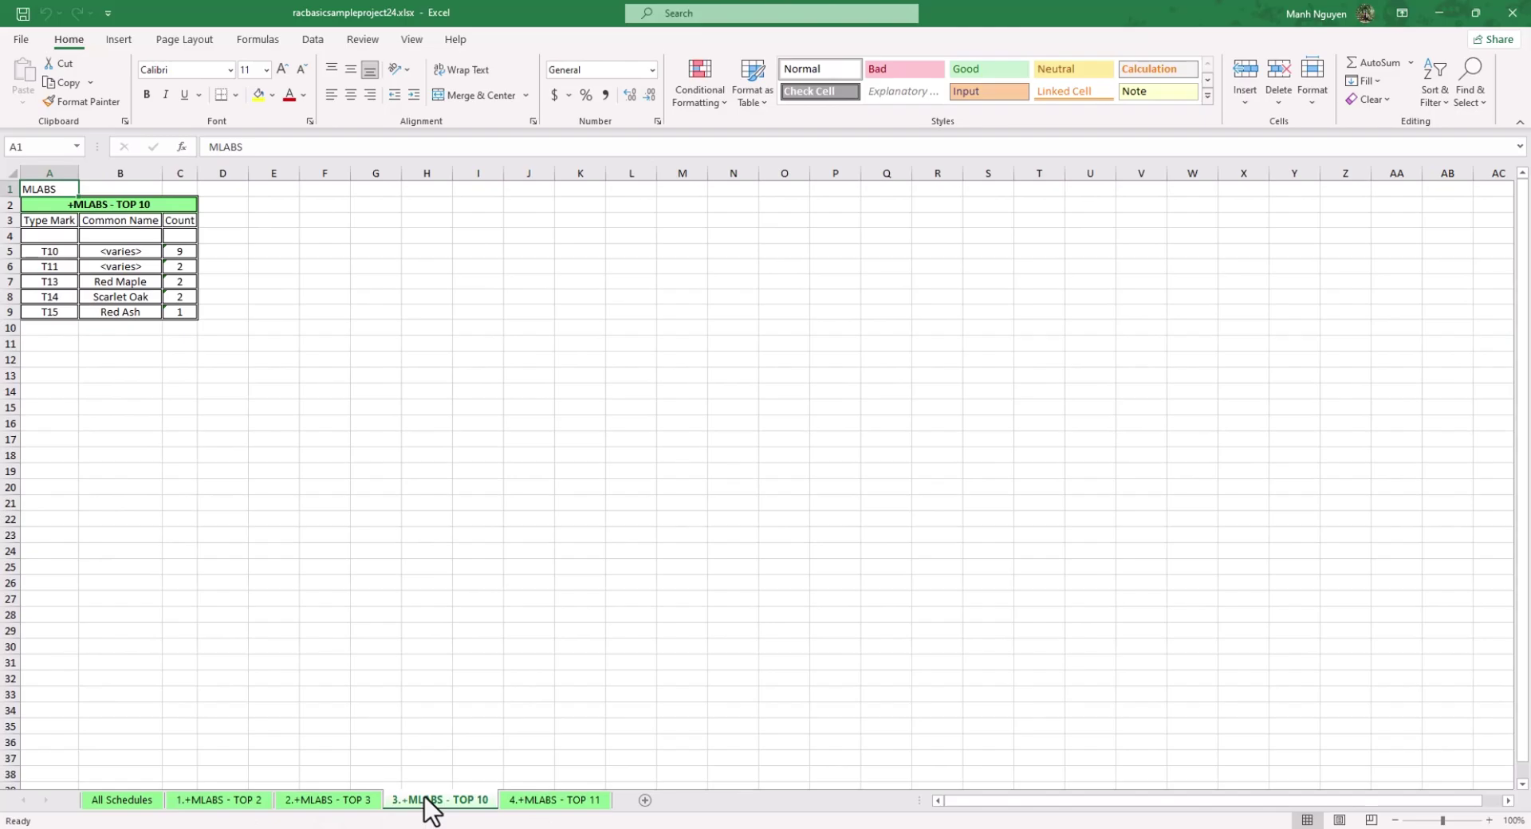
# Close Excel and Explorer, then Quick Export the TOP 2, 3, 10 and 11 schedules
pyautogui.click(1513, 12)
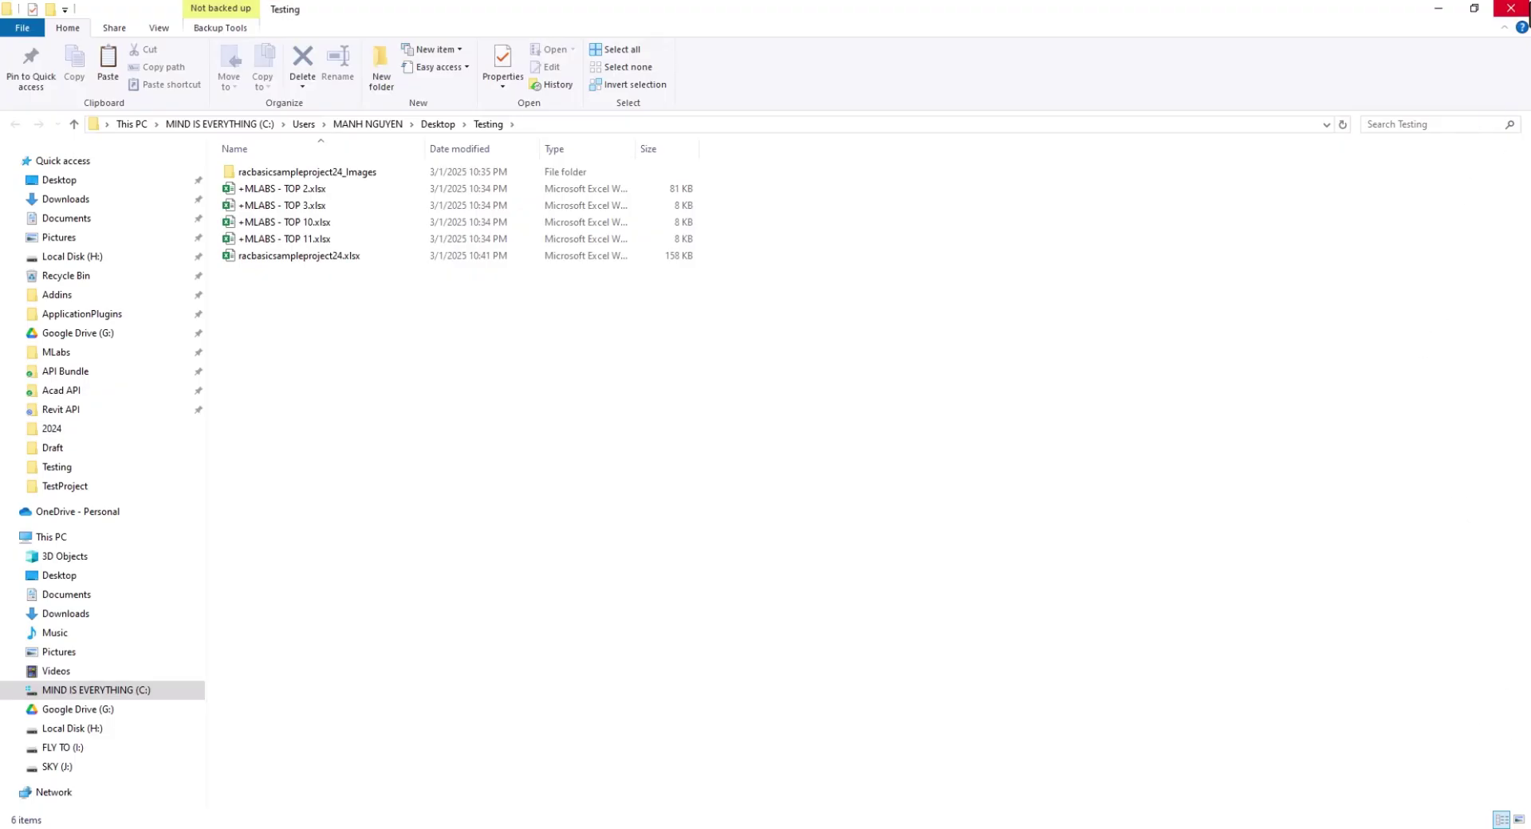
pyautogui.click(1511, 10)
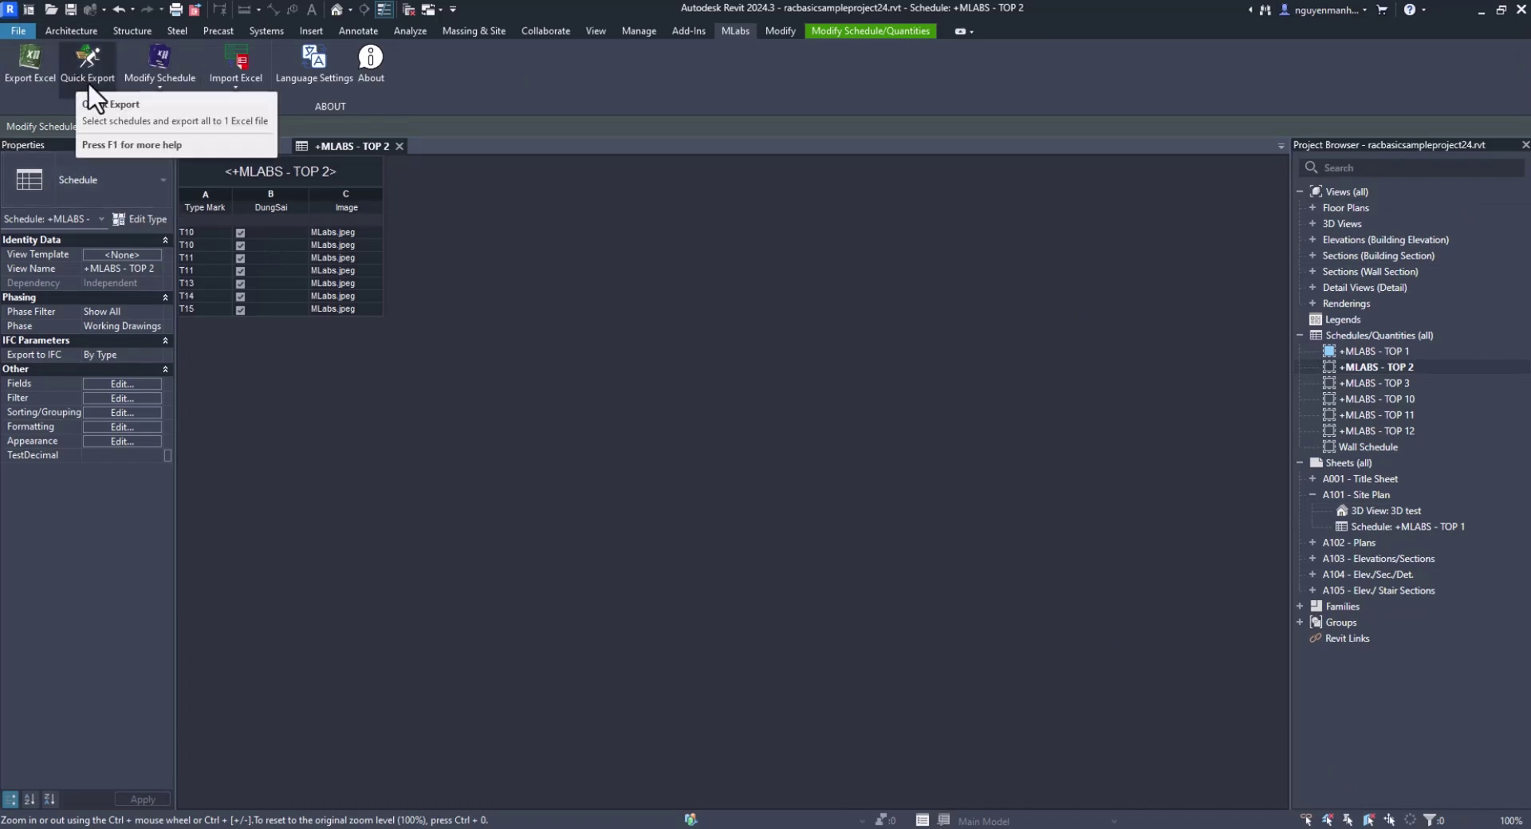
pyautogui.click(1363, 364)
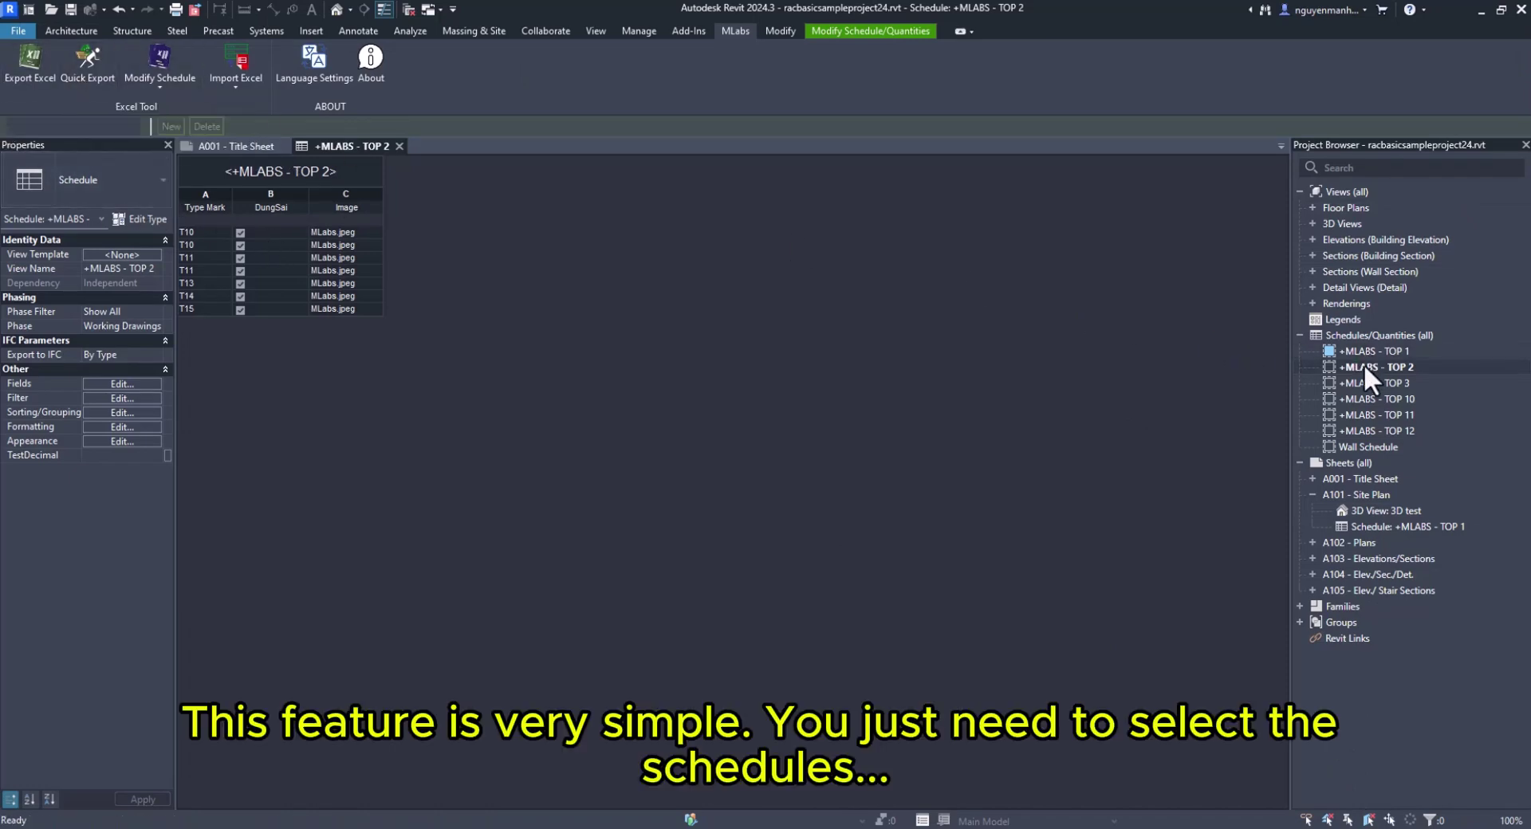
pyautogui.keyDown('shift'); pyautogui.click(1362, 411); pyautogui.keyUp('shift')
pyautogui.click(75, 77)
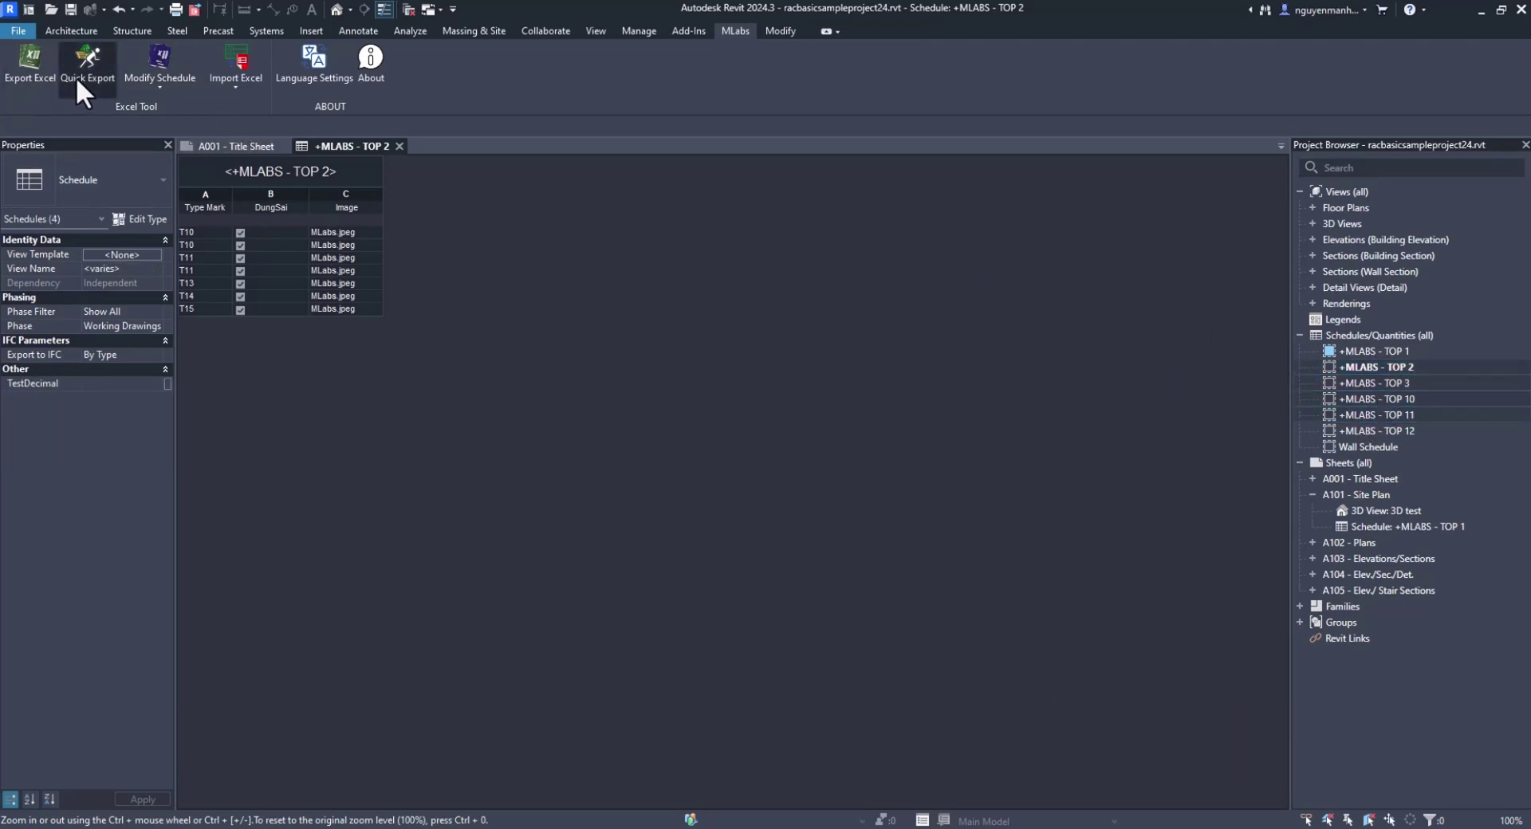
pyautogui.click(644, 406)
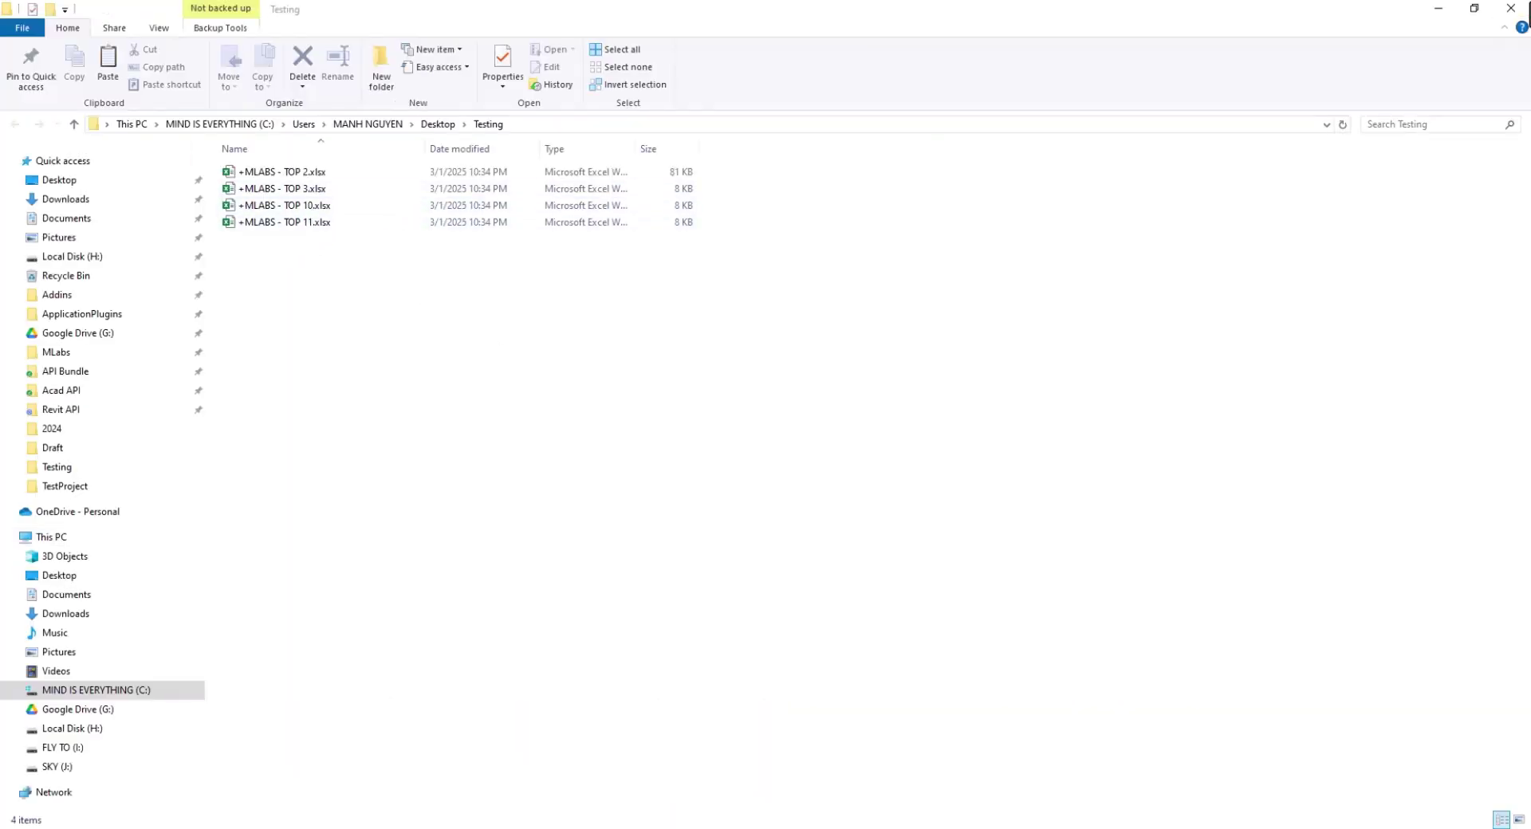
# Turn on 'Schedules to 1 File' and 'Merge spreadsheets', then reopen the settings to verify them
pyautogui.click(1510, 8)
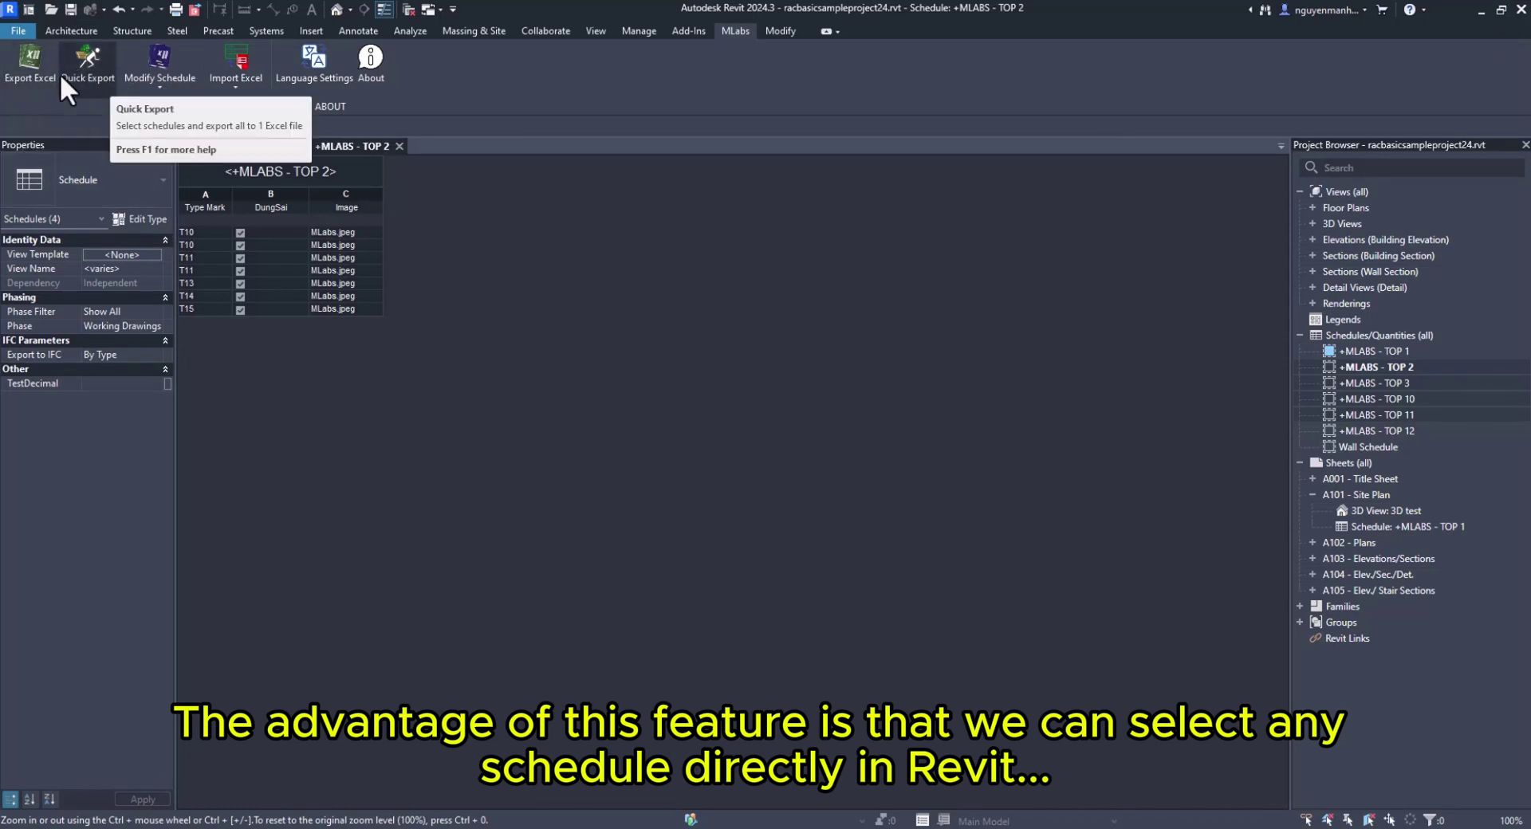
pyautogui.click(27, 79)
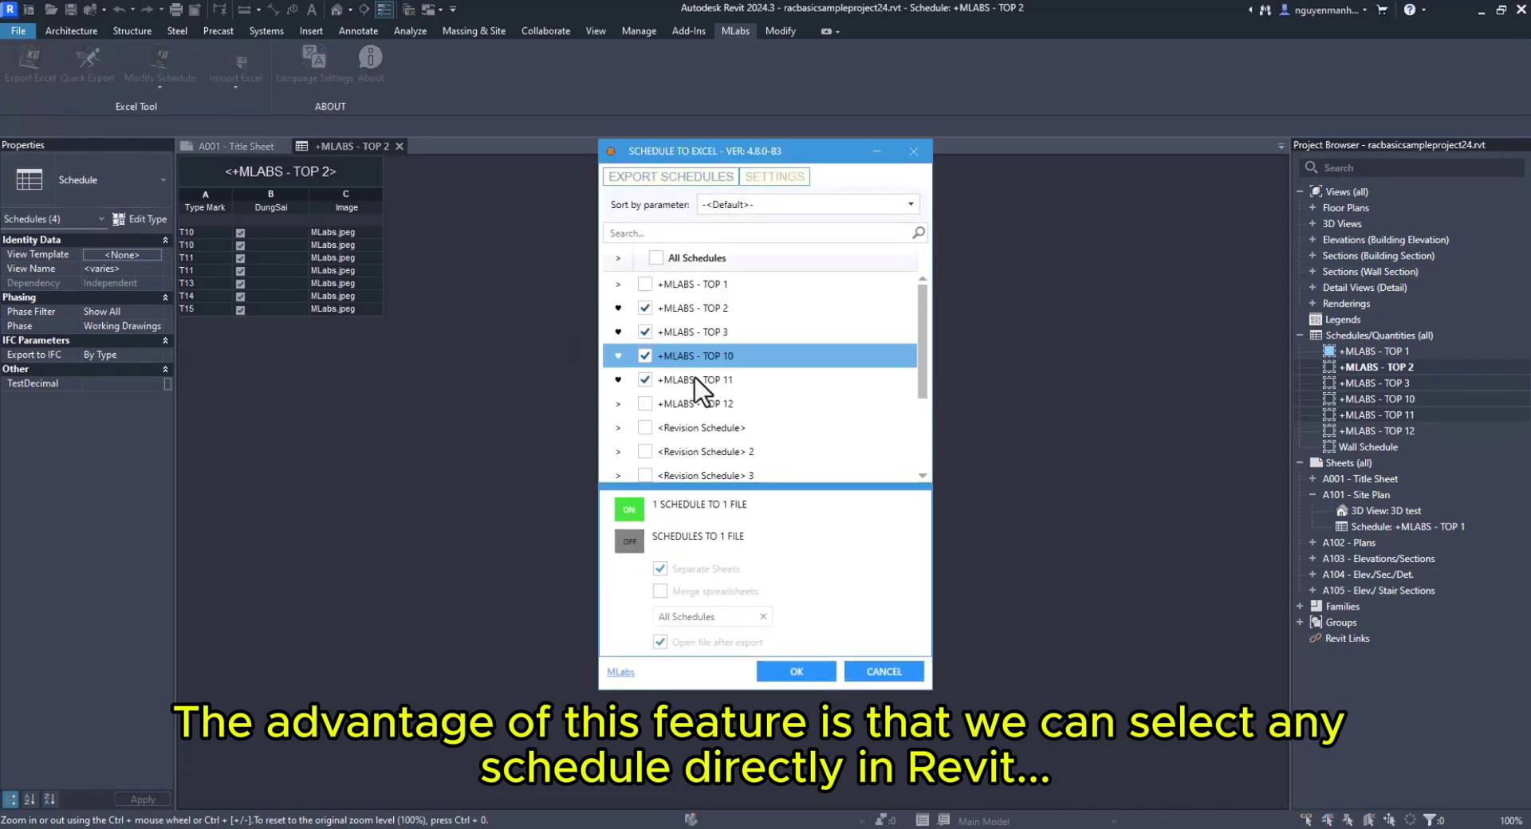
pyautogui.click(629, 542)
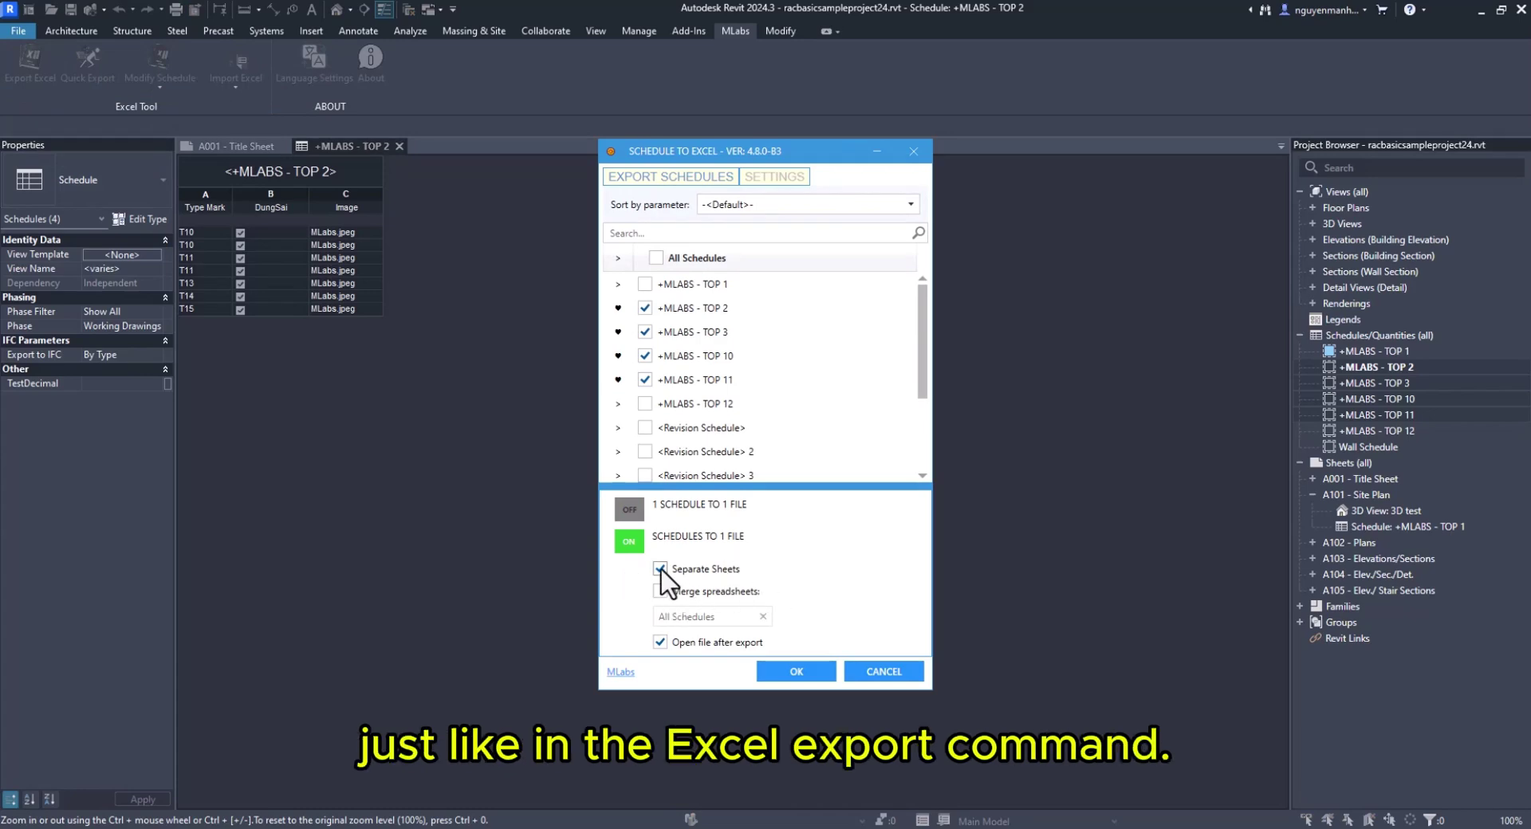
pyautogui.click(715, 596)
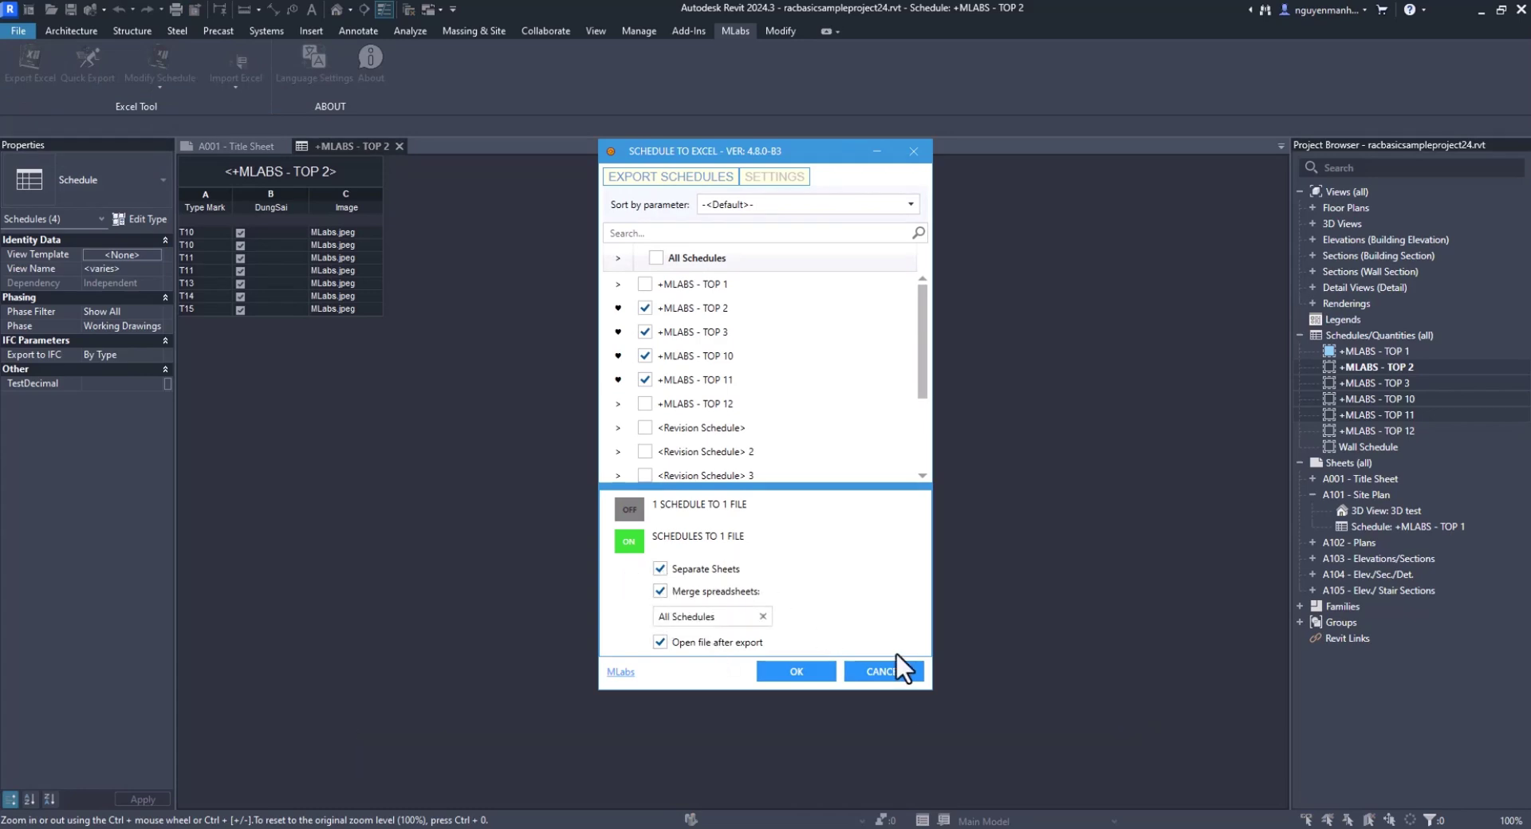
pyautogui.click(892, 671)
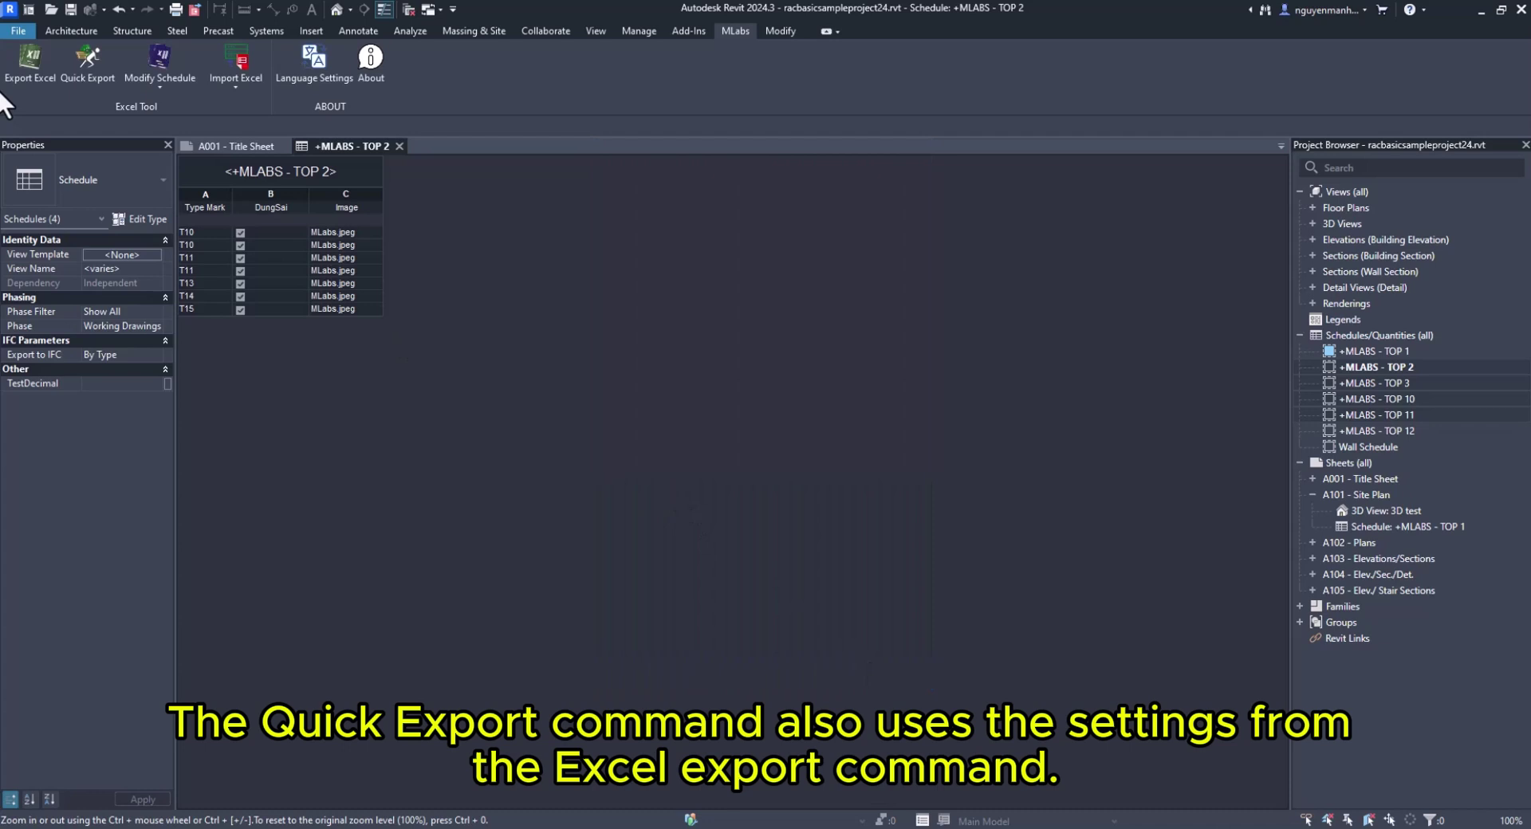
pyautogui.click(14, 62)
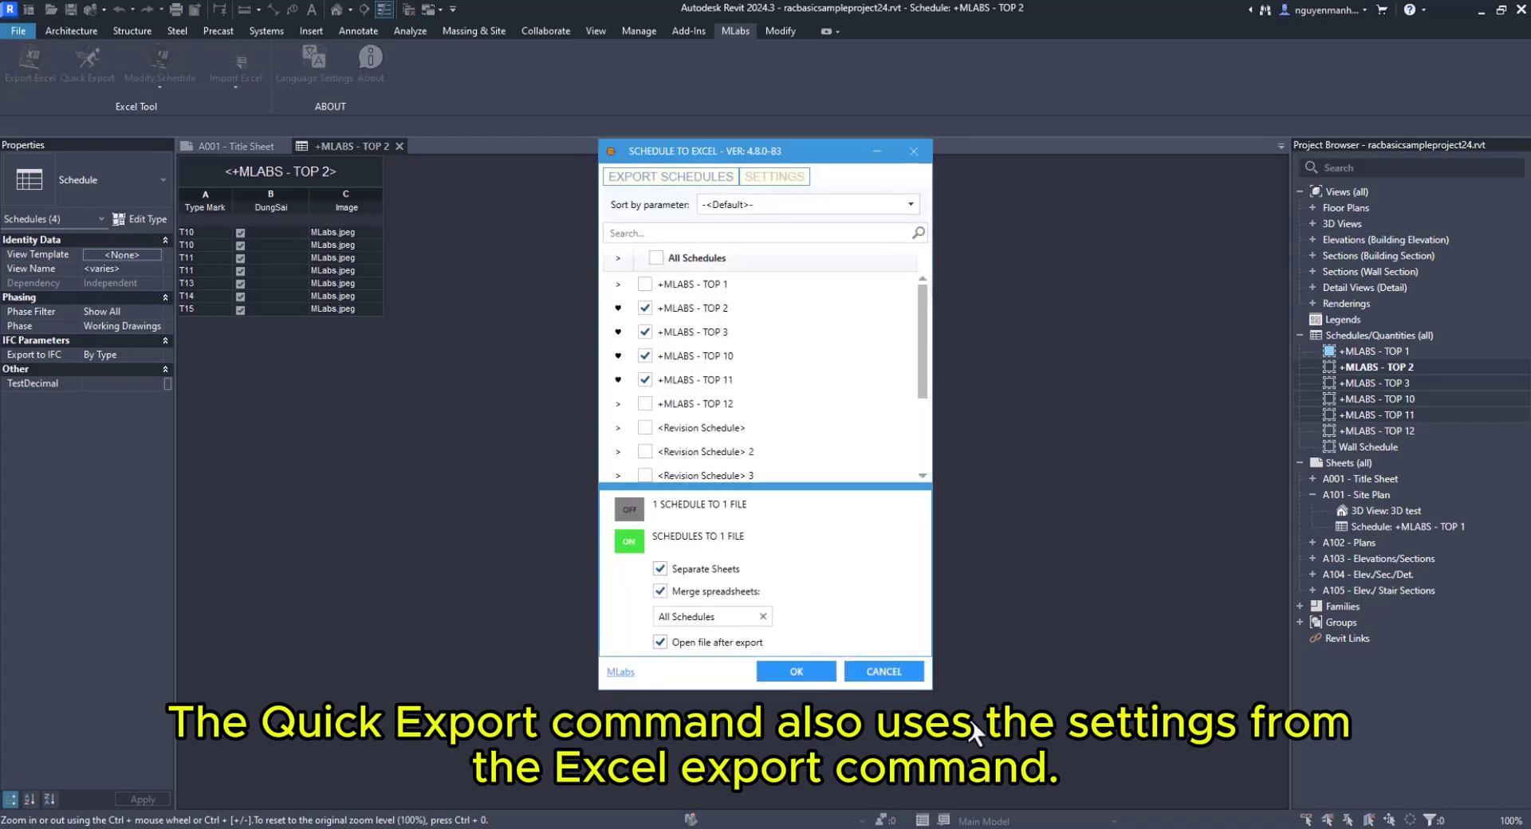
pyautogui.click(884, 676)
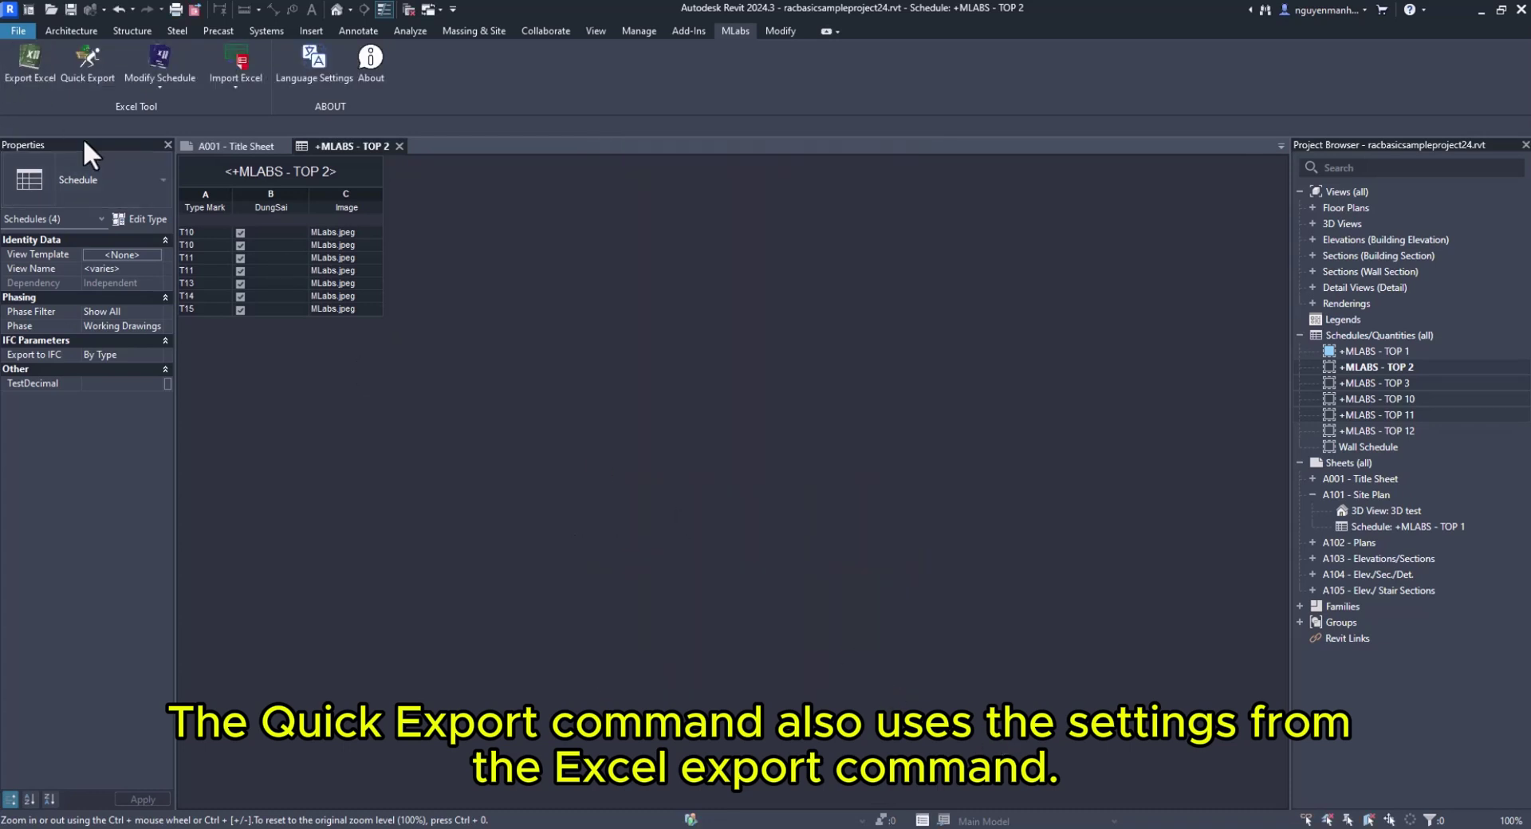
# Quick-export the +MLABS TOP 2 through TOP 12 schedules into one workbook in Testing
pyautogui.click(1354, 363)
pyautogui.keyDown('shift'); pyautogui.click(1384, 427); pyautogui.keyUp('shift')
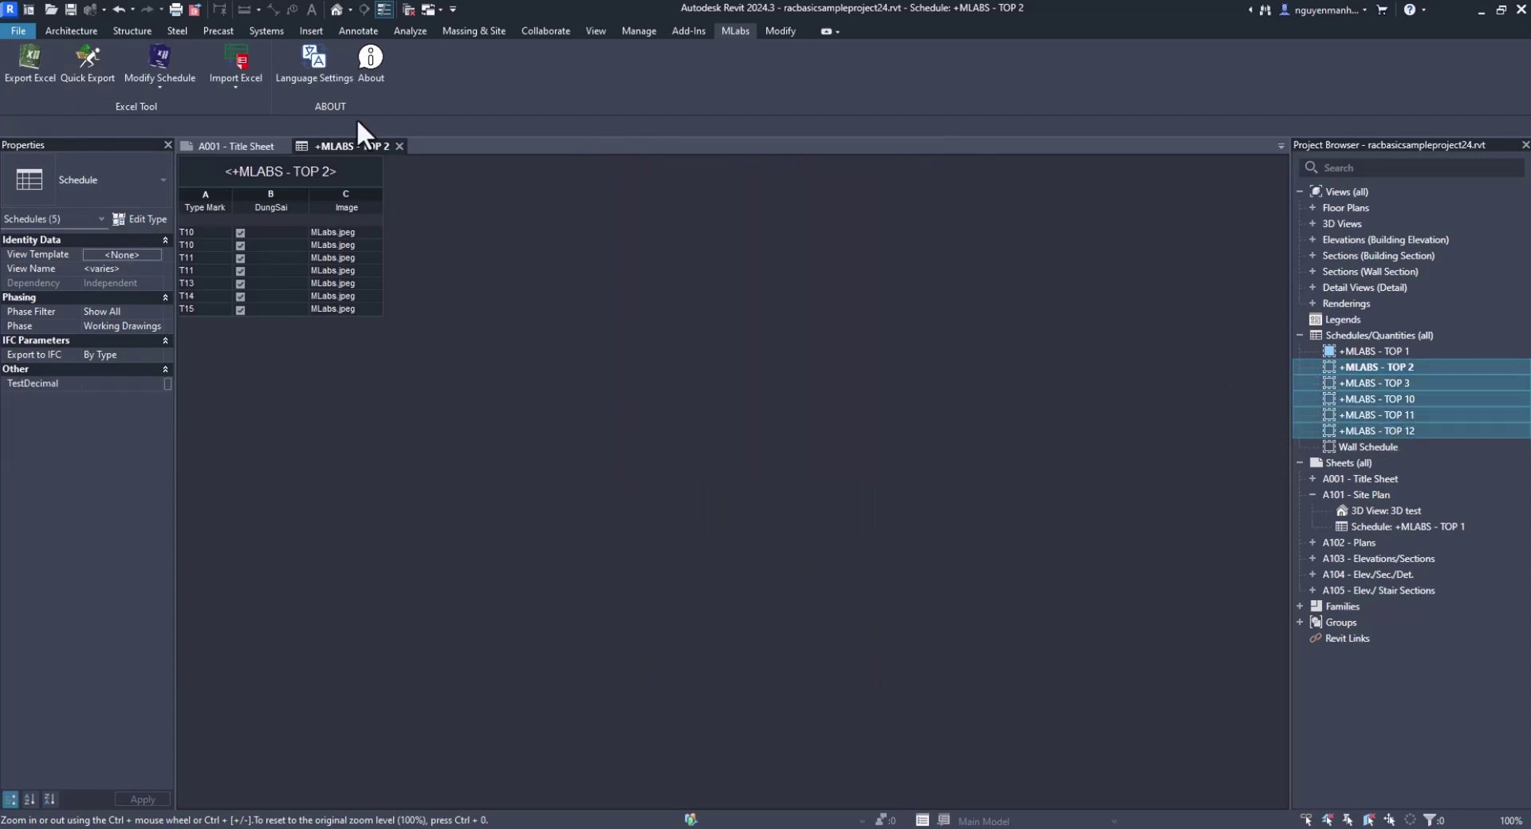
pyautogui.click(110, 74)
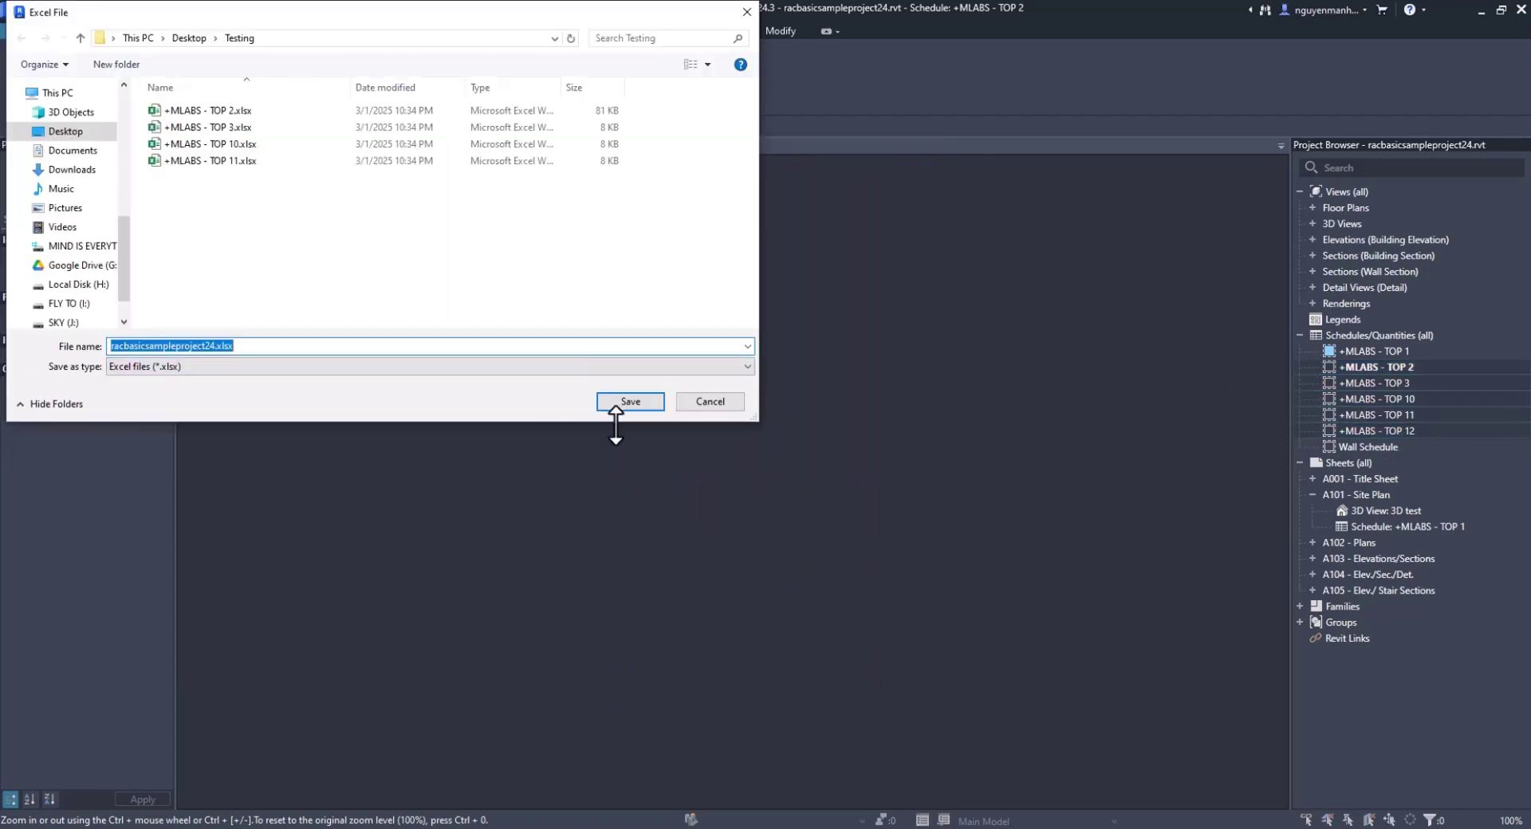
pyautogui.click(636, 405)
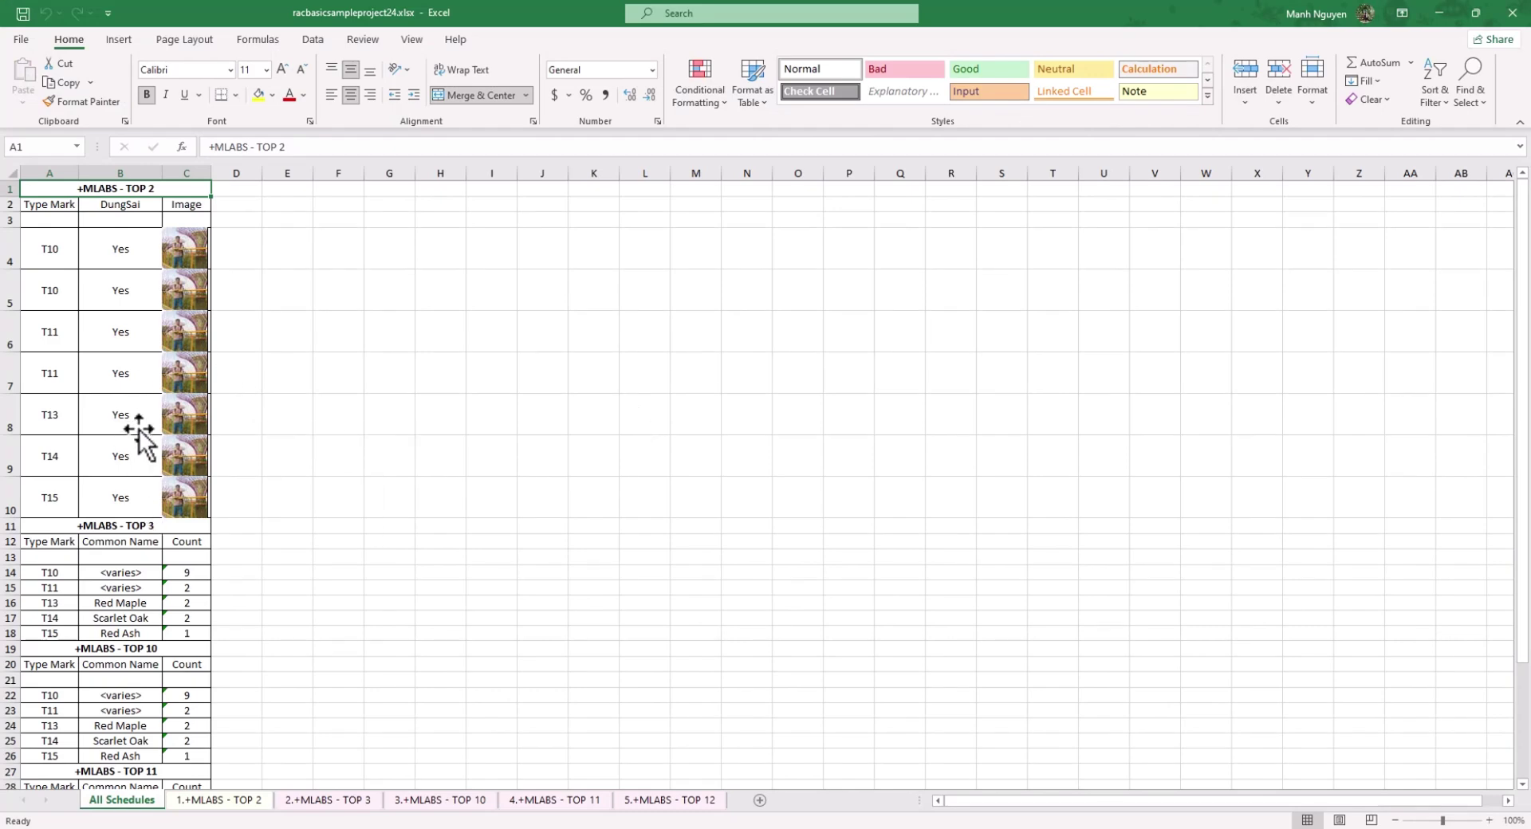
# Review the All Schedules sheet and the TOP 3 tab, then close the combined workbook
pyautogui.scroll(-1, 152, 363)
pyautogui.scroll(-5, 153, 365)
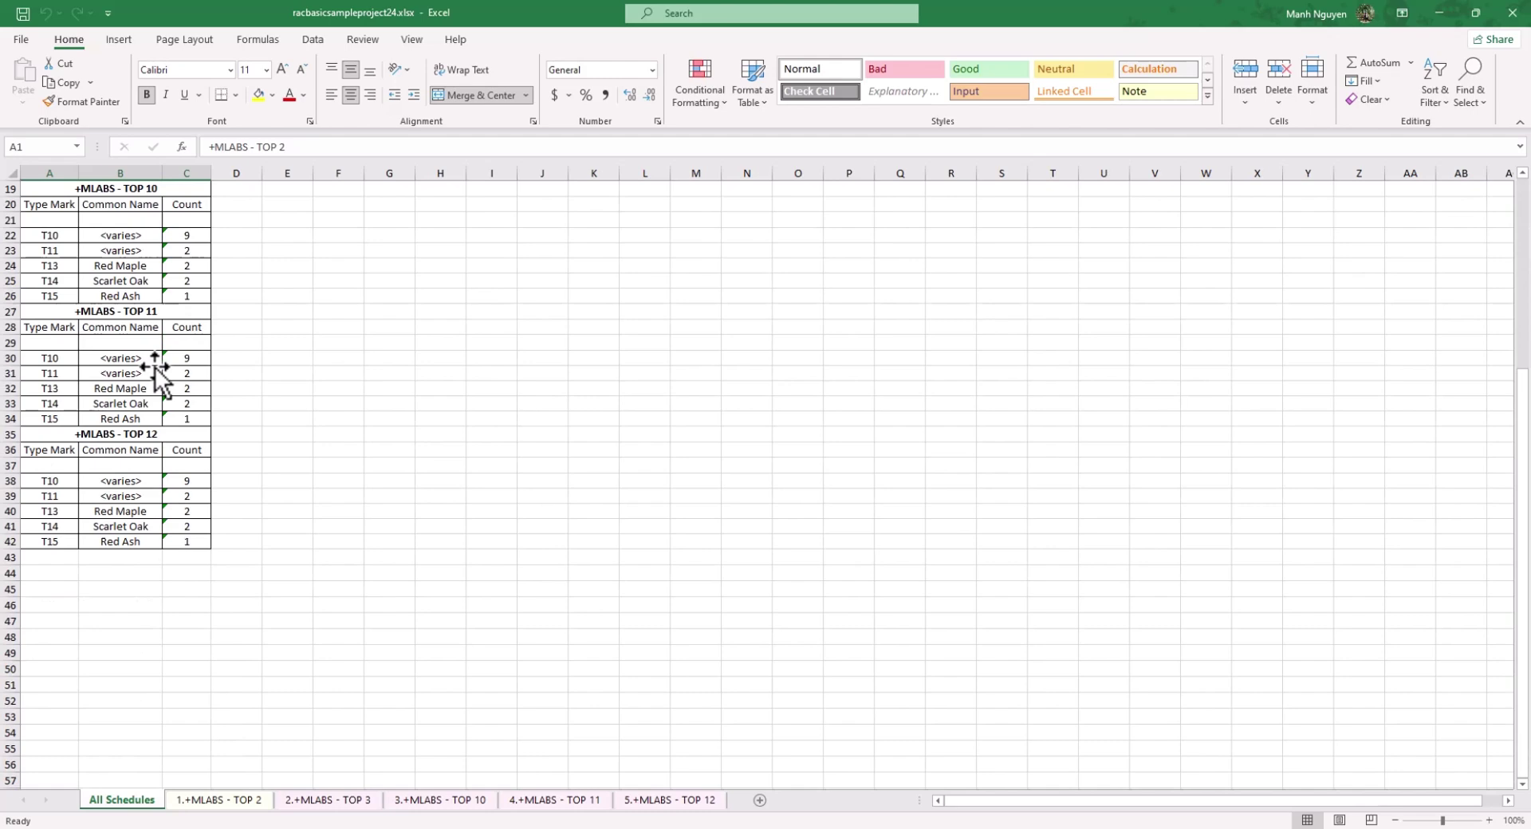
pyautogui.scroll(3, 155, 366)
pyautogui.scroll(3, 156, 367)
pyautogui.scroll(-1, 154, 367)
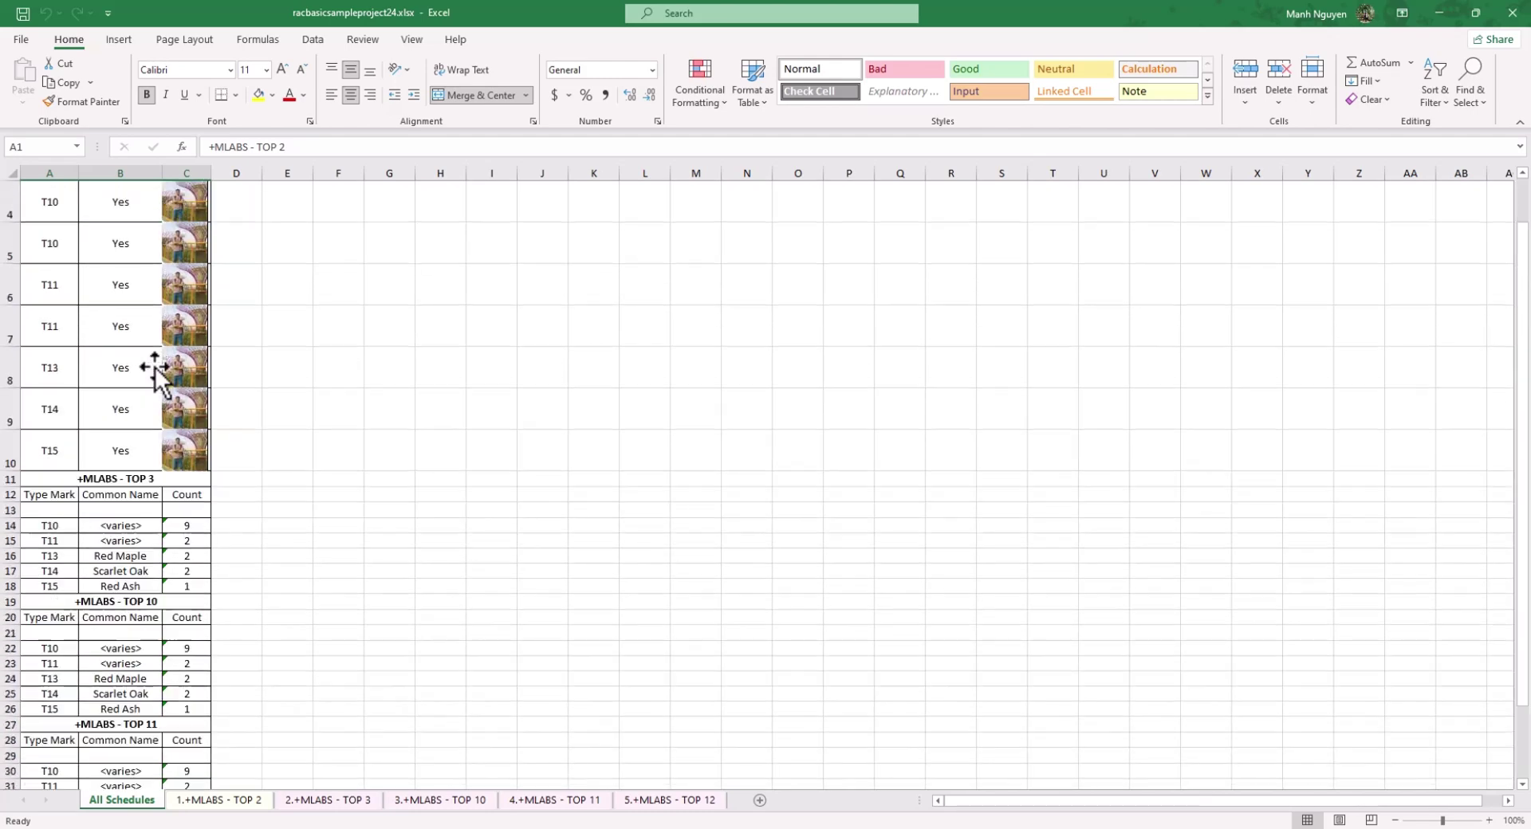
pyautogui.scroll(-1, 154, 367)
pyautogui.click(344, 799)
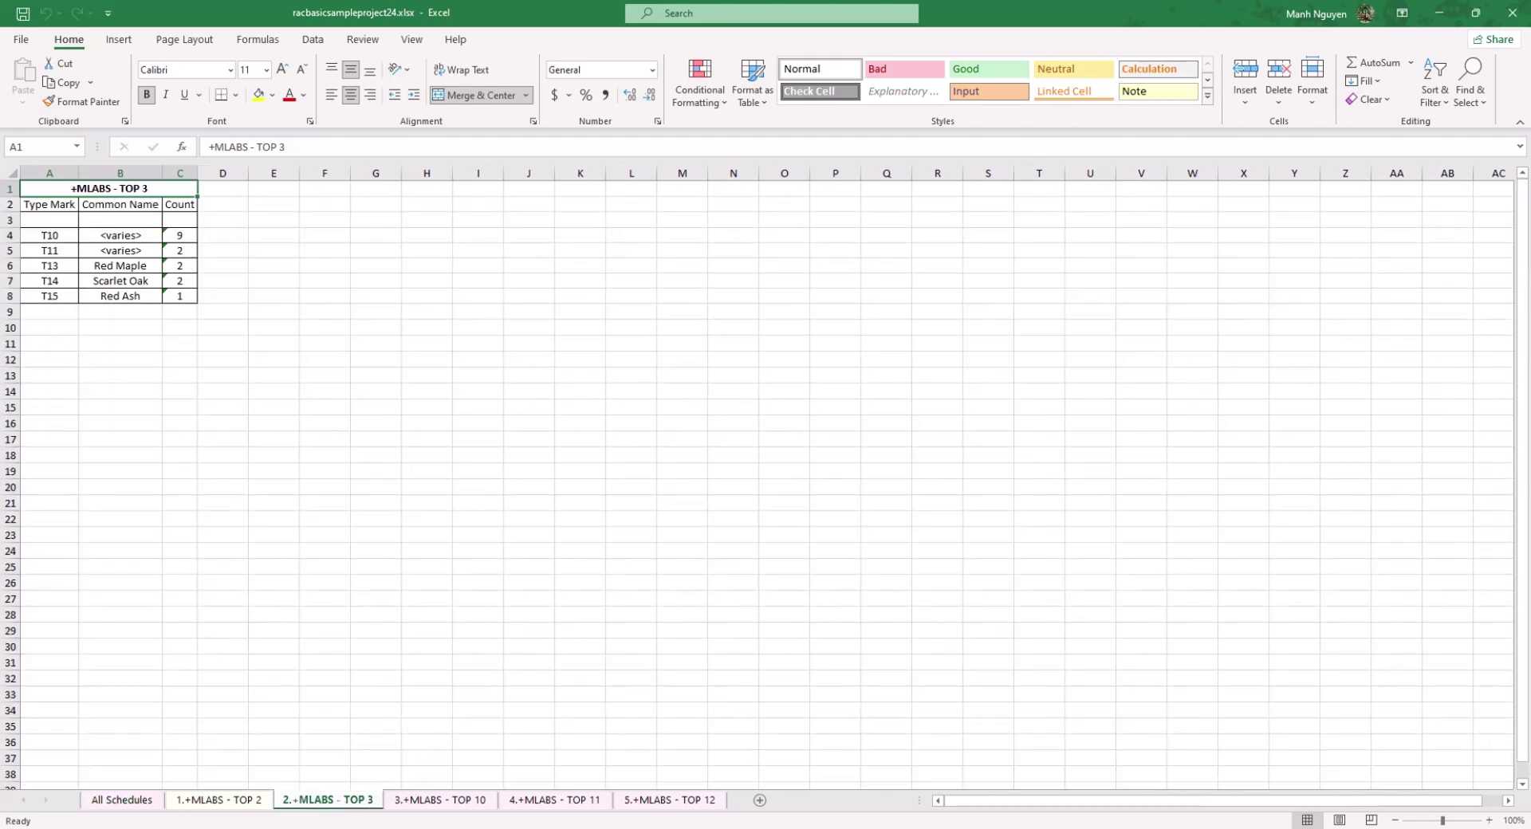
pyautogui.click(1512, 13)
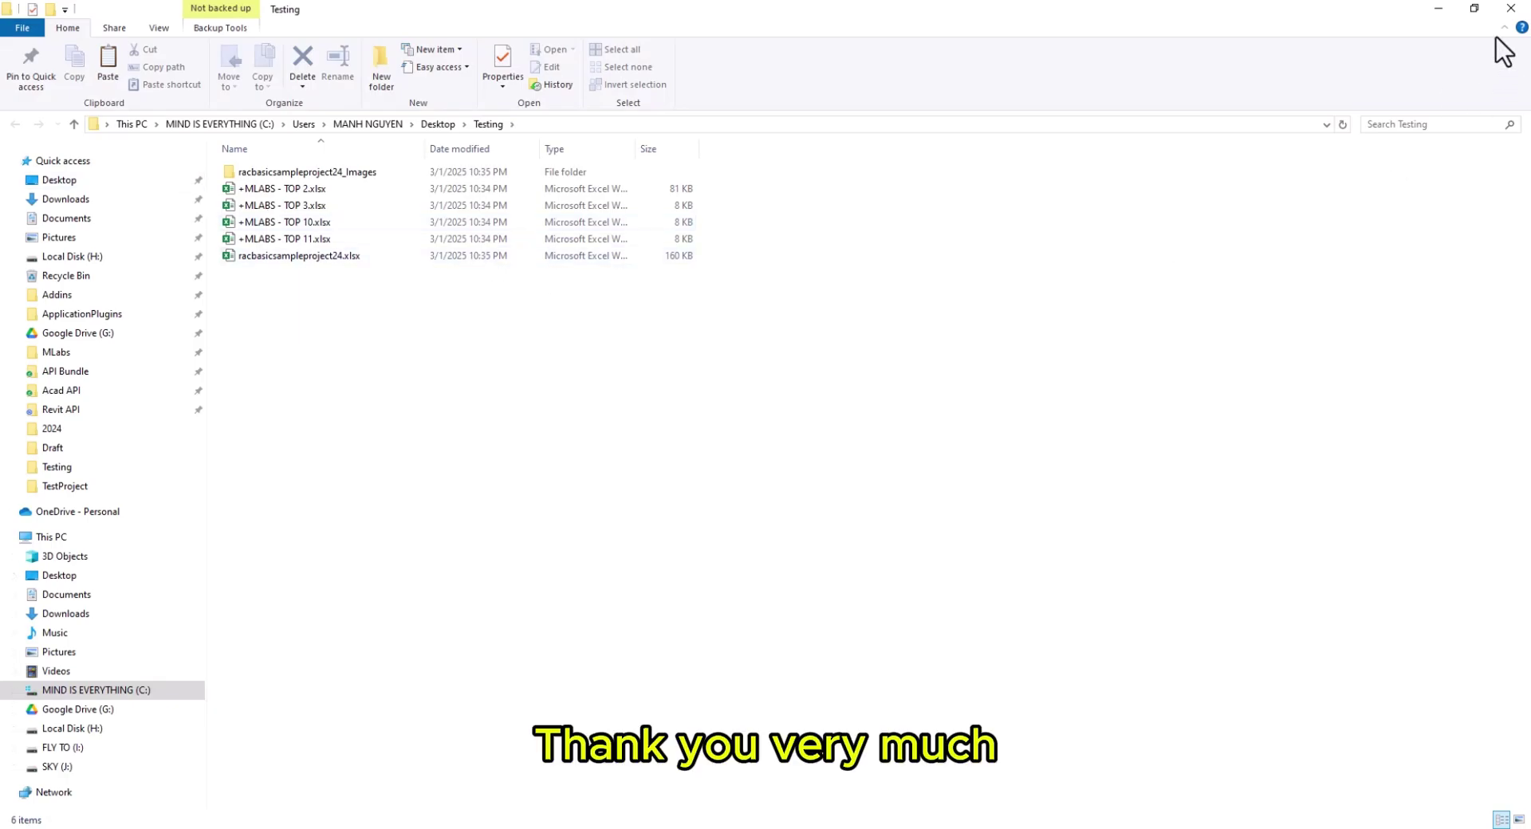